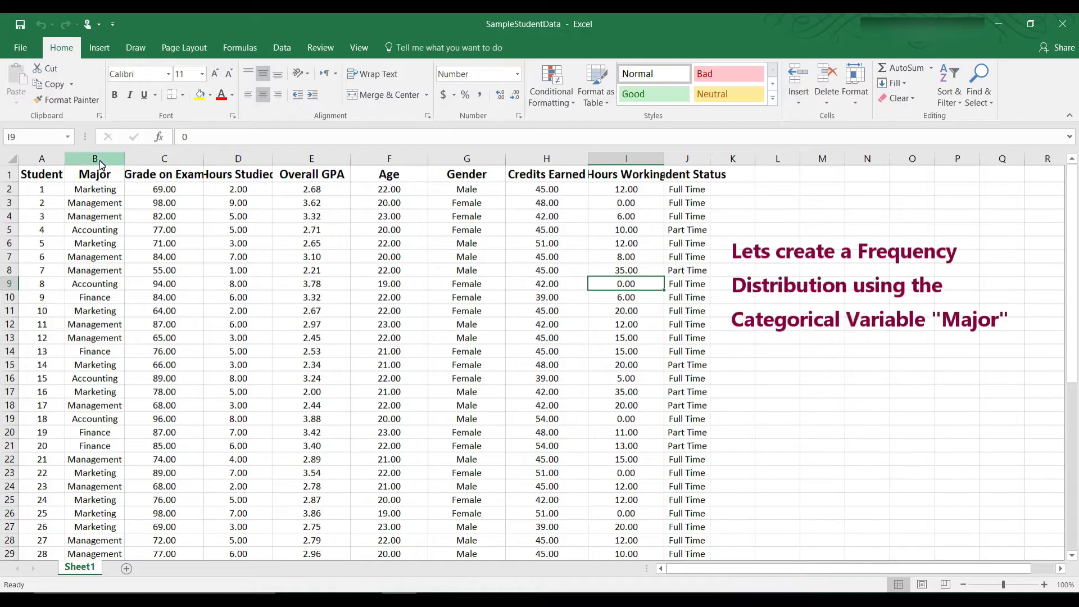
Create an empty PivotTable on a new worksheet from the Major column's 50 entries starting at B1.
click(100, 181)
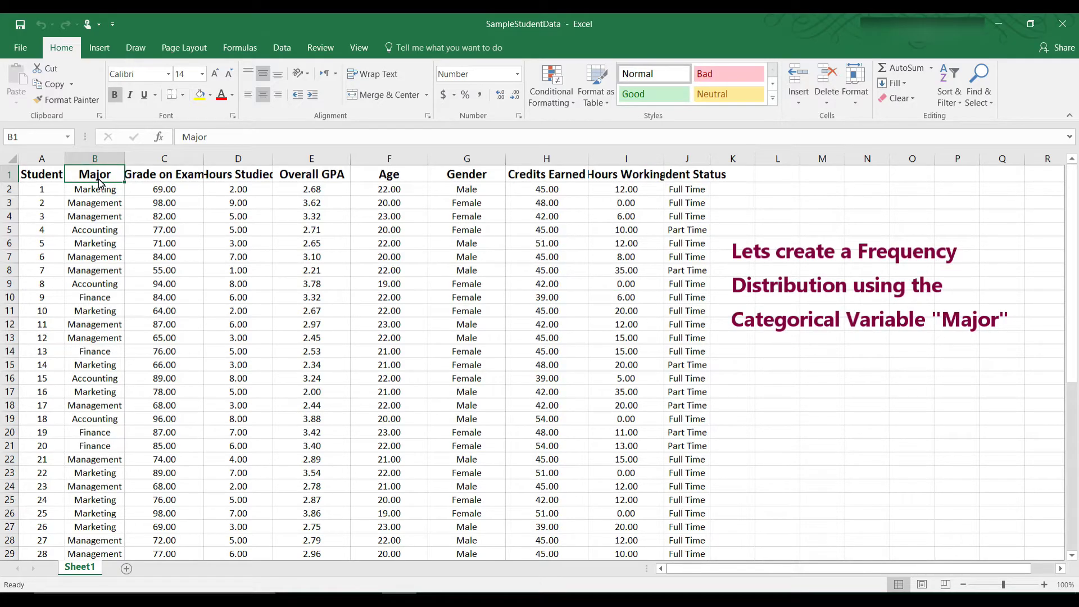
key(ctrl+shift+Down)
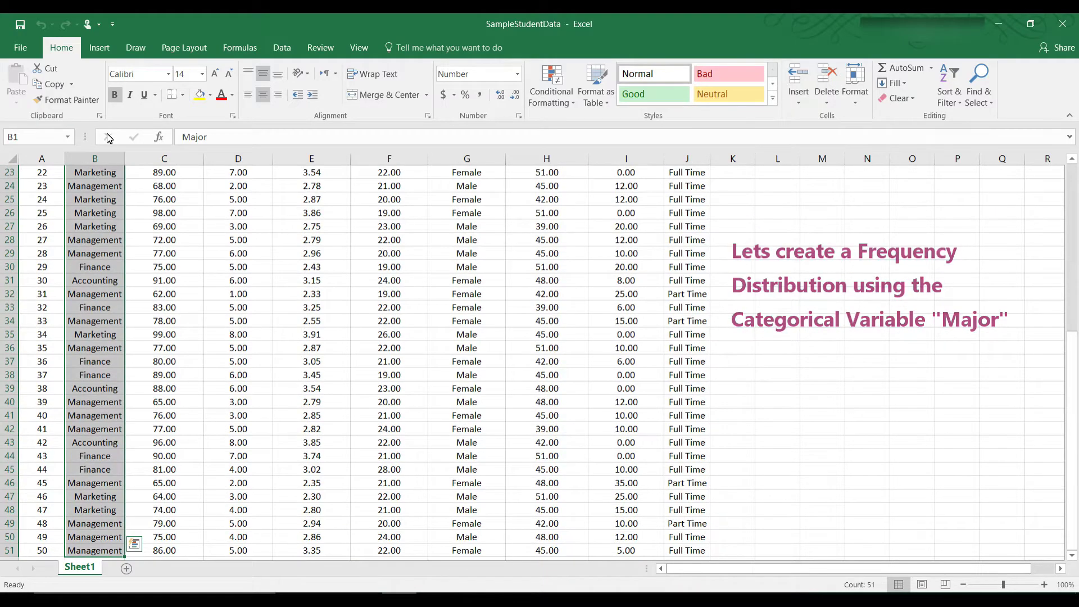
click(103, 47)
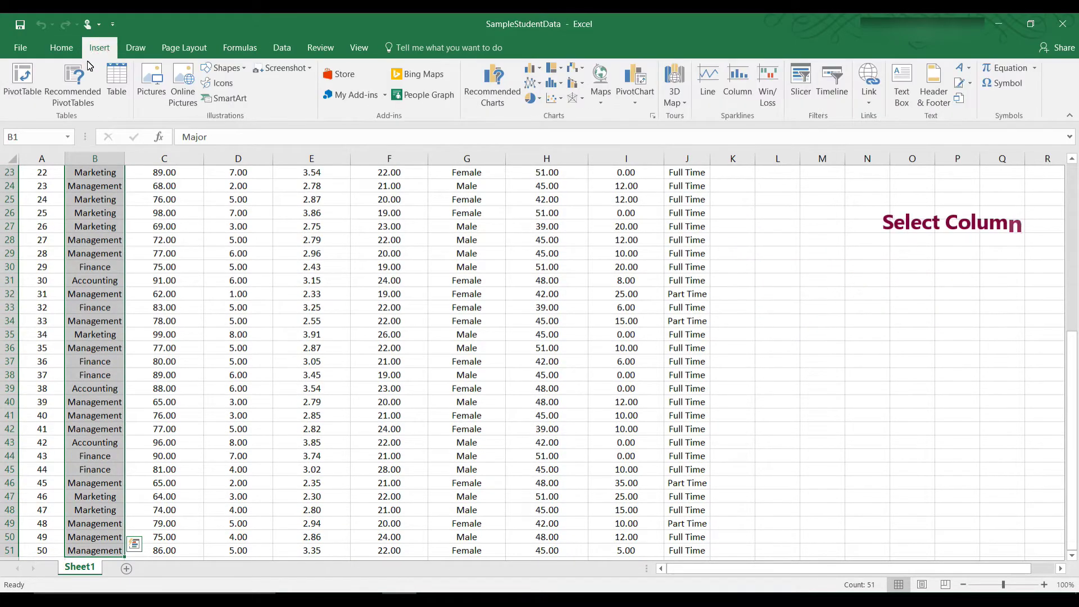
click(20, 81)
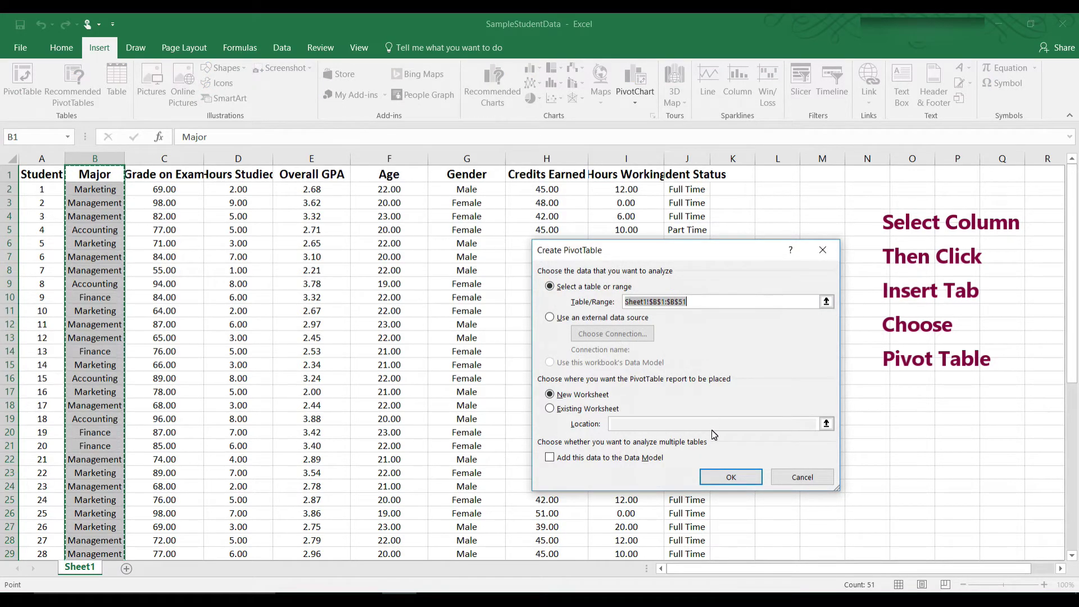
click(718, 481)
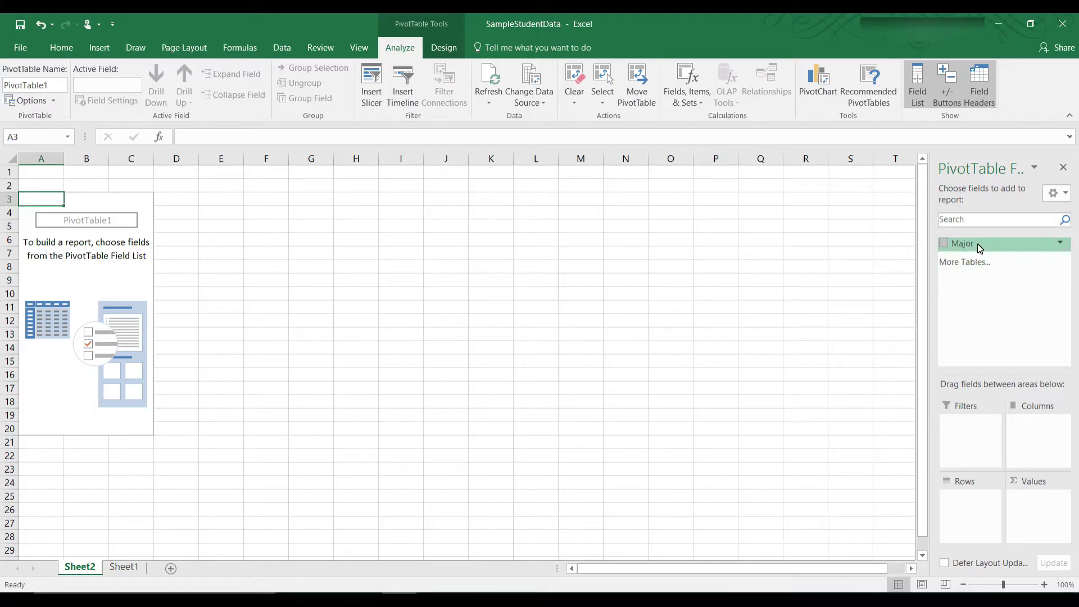
Put Major in Rows and Values to count students per major: Accounting 7, Finance 10, Management 21, Marketing 12.
drag(977, 244, 960, 501)
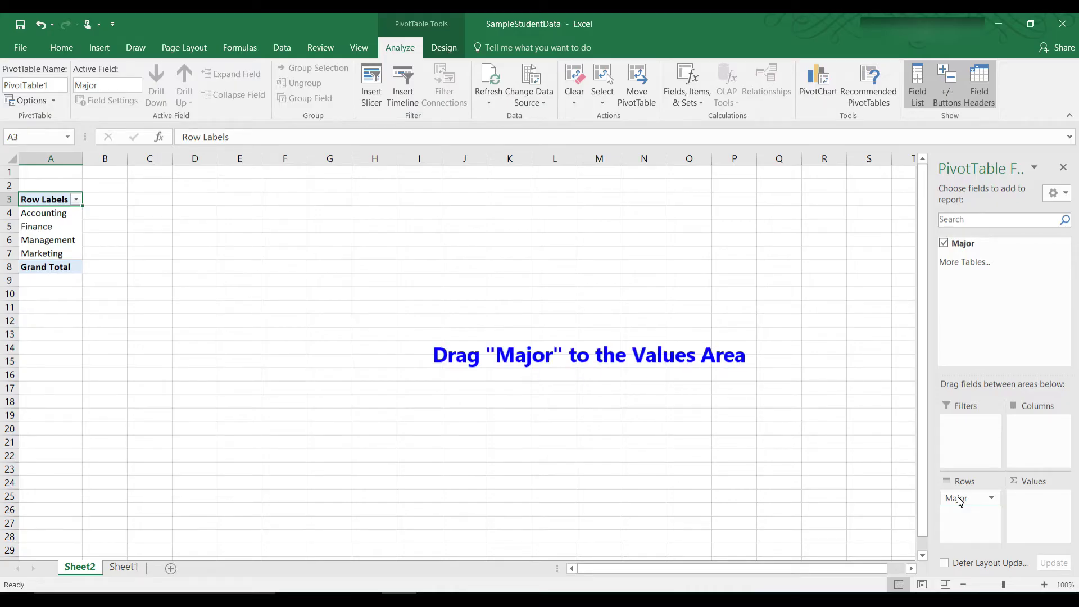
mouse_move(964, 244)
mouse_down()
mouse_move(1017, 433)
mouse_move(1024, 504)
mouse_up()
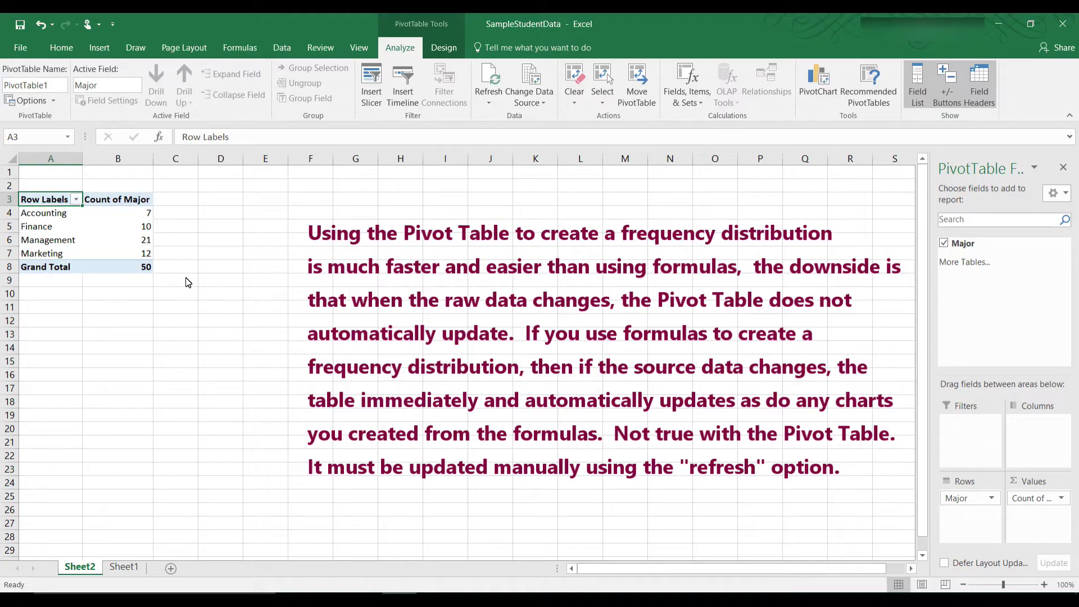
right_click(118, 214)
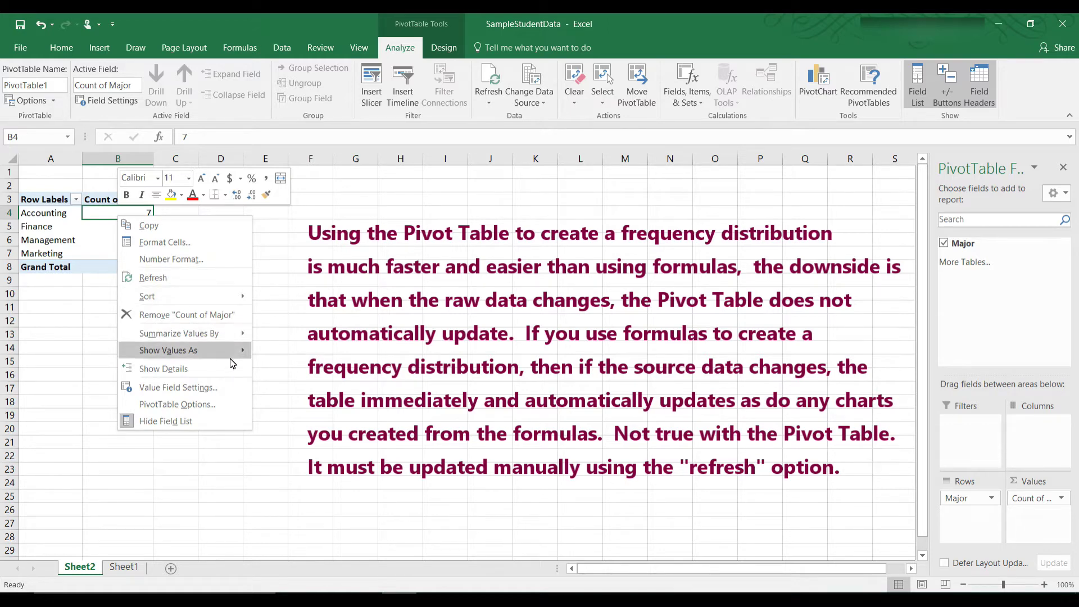
click(296, 386)
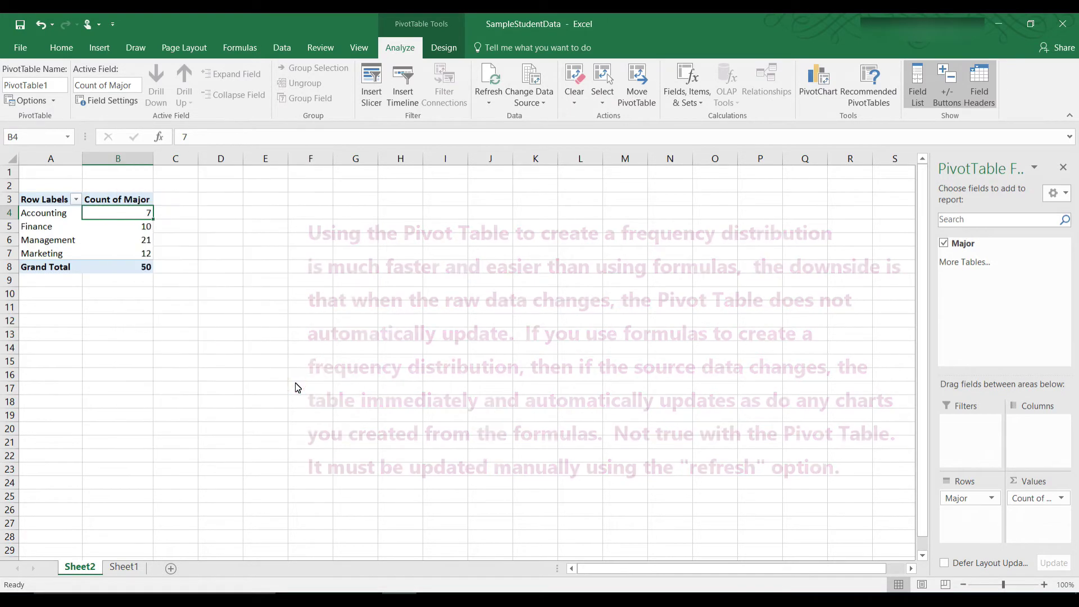
key(Down)
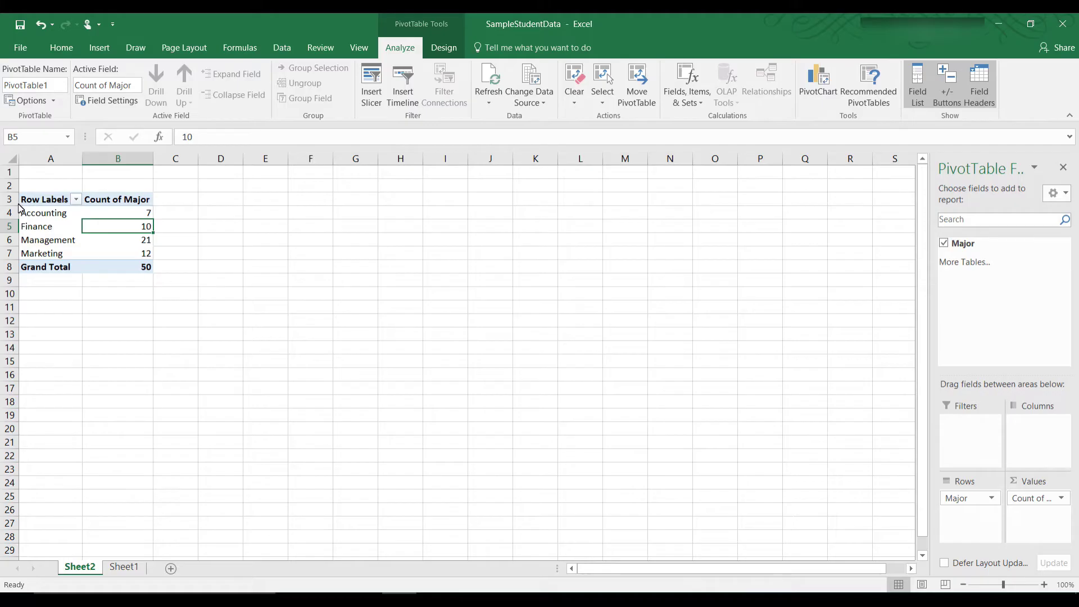
Rename the Row Labels header to 'Major' and Count of Major to 'Frequency'.
right_click(59, 202)
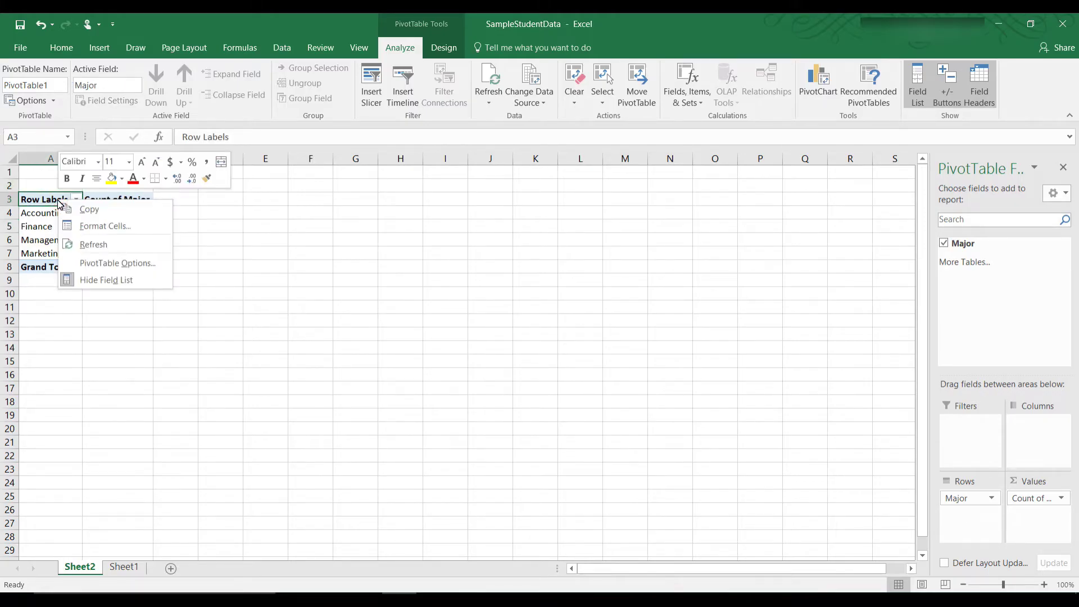
click(52, 197)
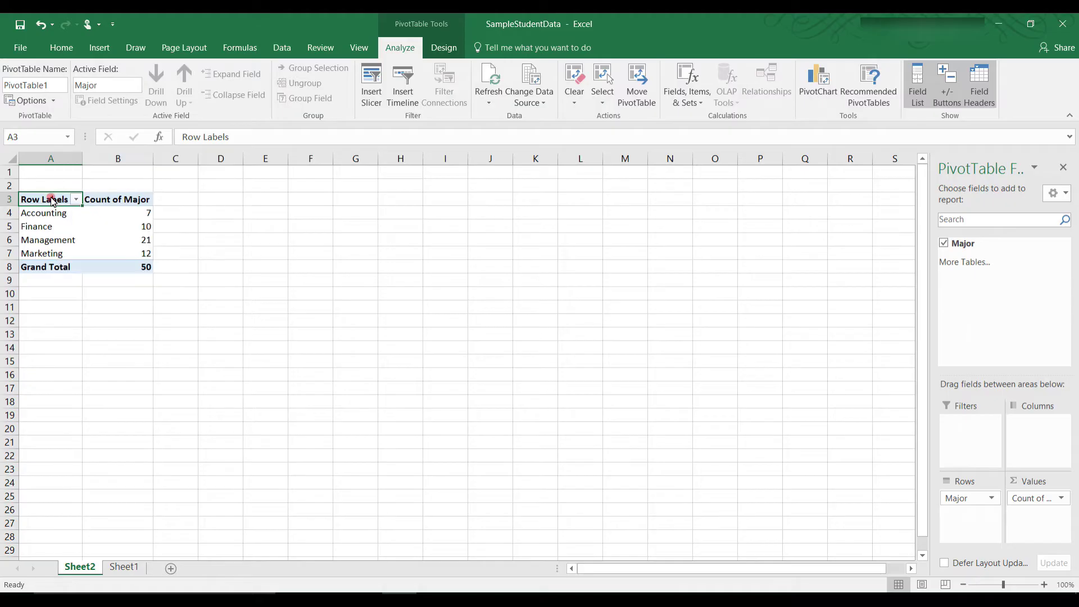
click(243, 136)
text(M)
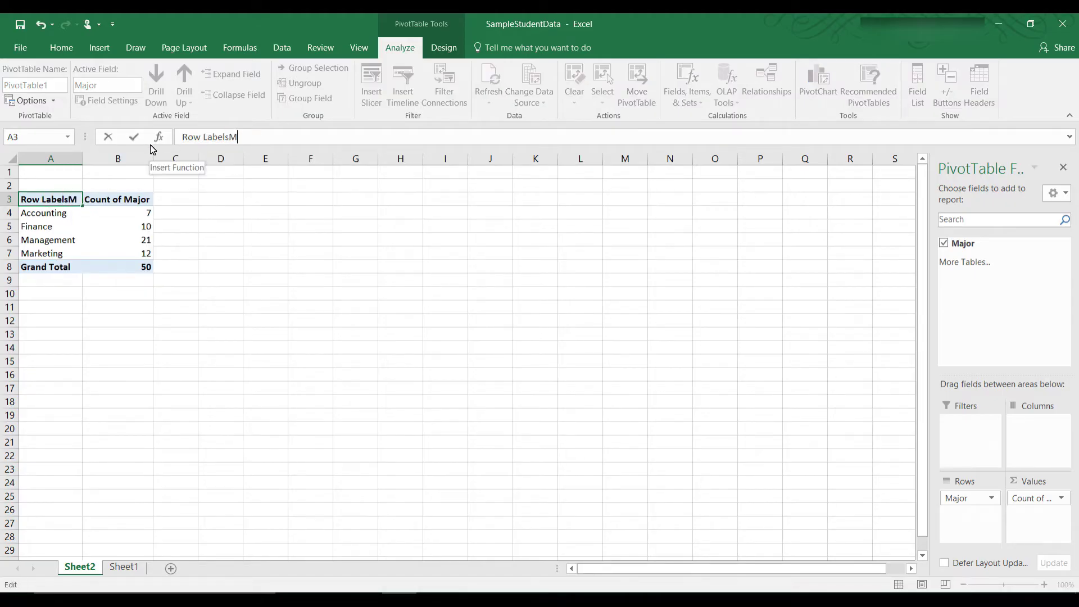
key(BackSpace)
key(BackSpace)
key(BackSpace)
key(BackSpace)
key(BackSpace)
key(BackSpace)
key(BackSpace)
key(BackSpace)
key(BackSpace)
key(BackSpace)
key(BackSpace)
text(Major)
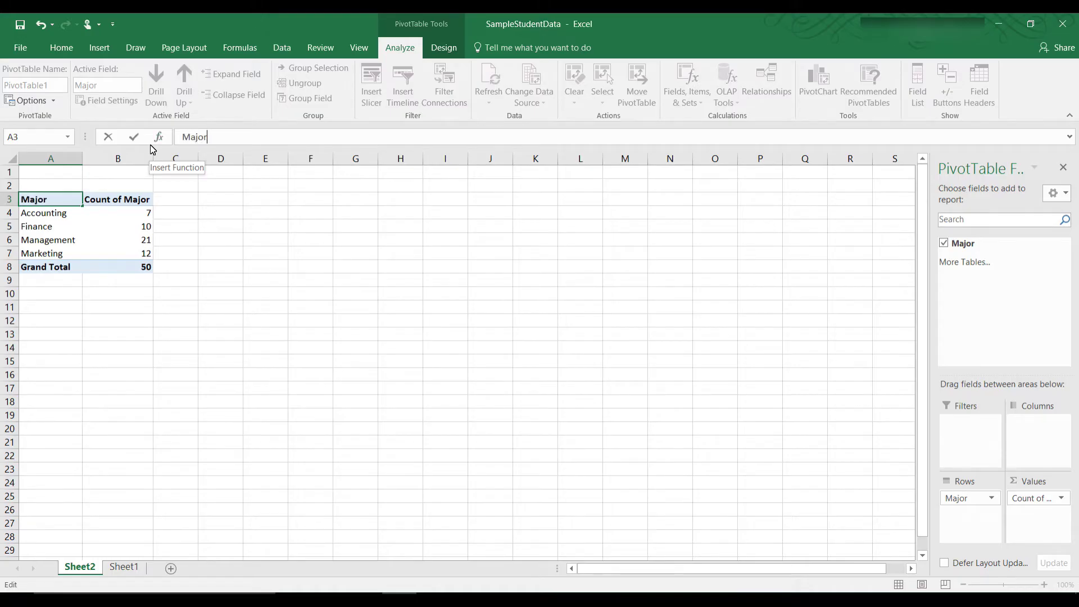
click(140, 206)
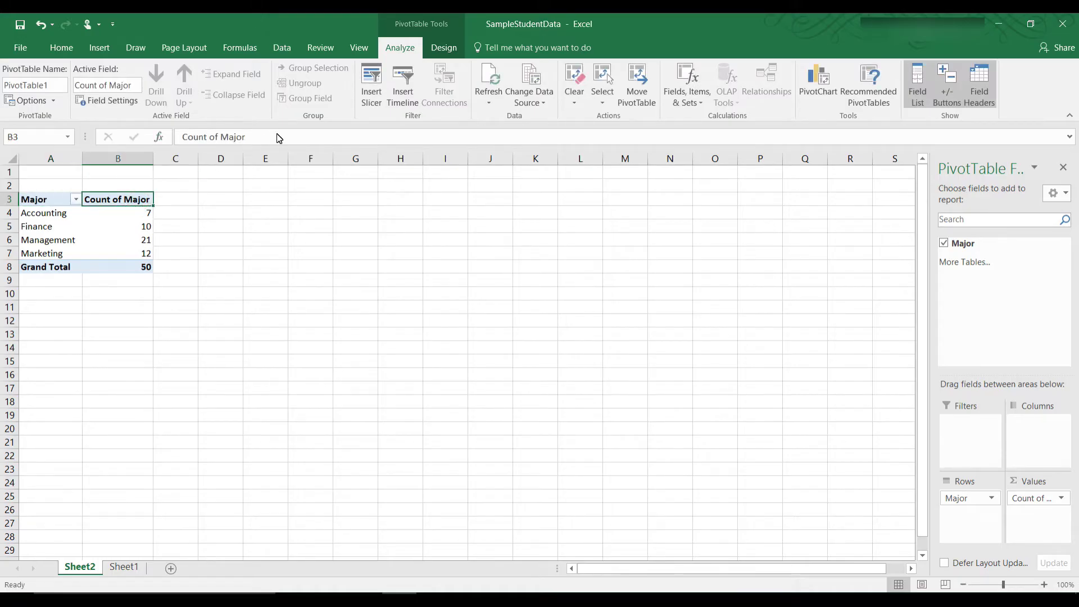
drag(275, 136, 165, 141)
text(Fr)
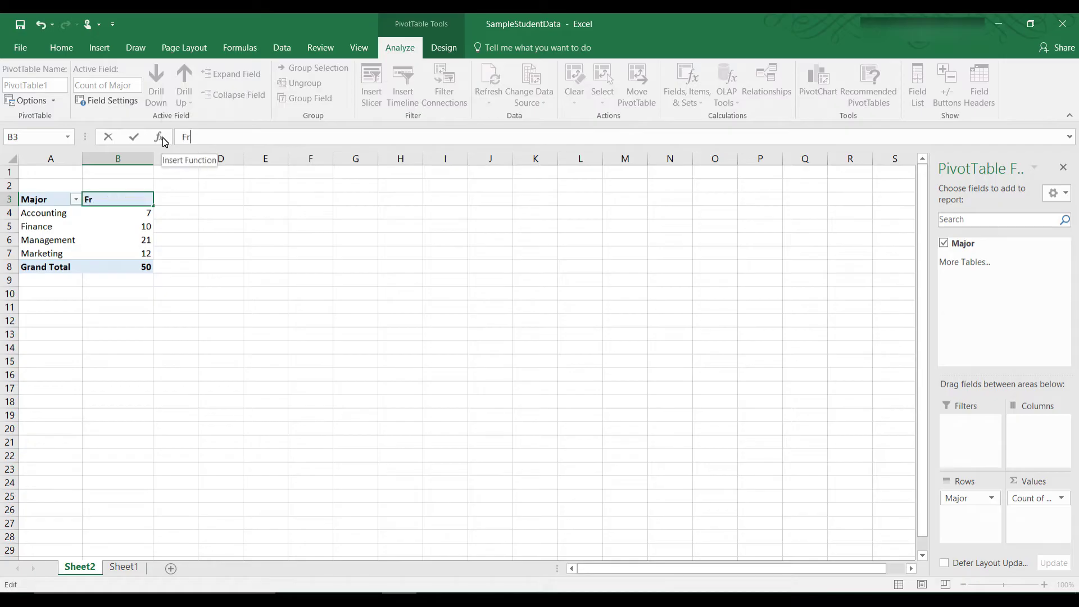
text(equency)
click(159, 184)
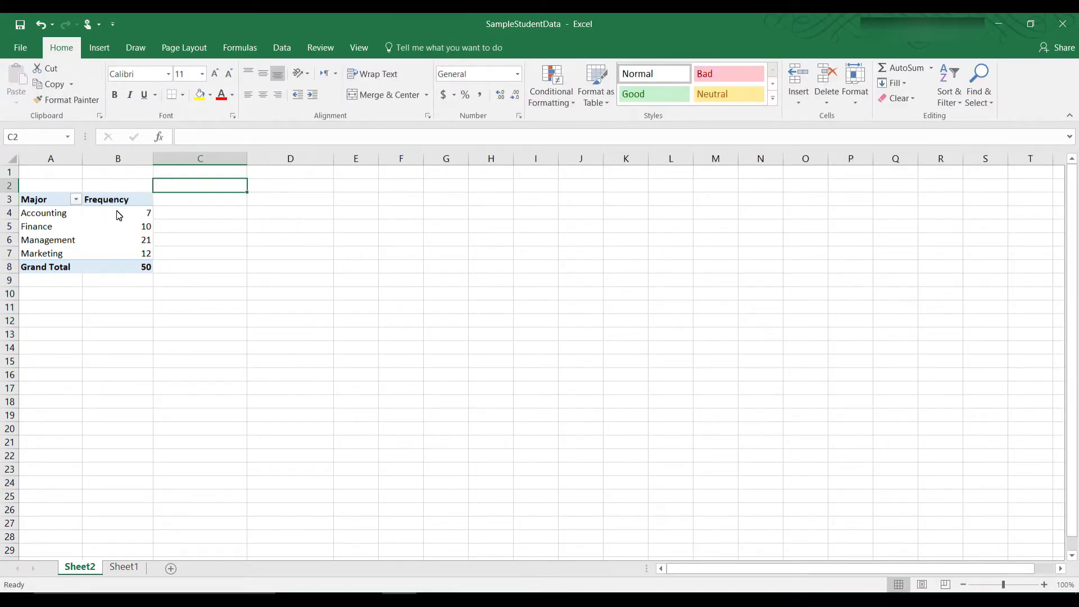
Add Major to Values twice, creating 'Count of Major' and 'Count of Major2' columns beside Frequency.
click(200, 206)
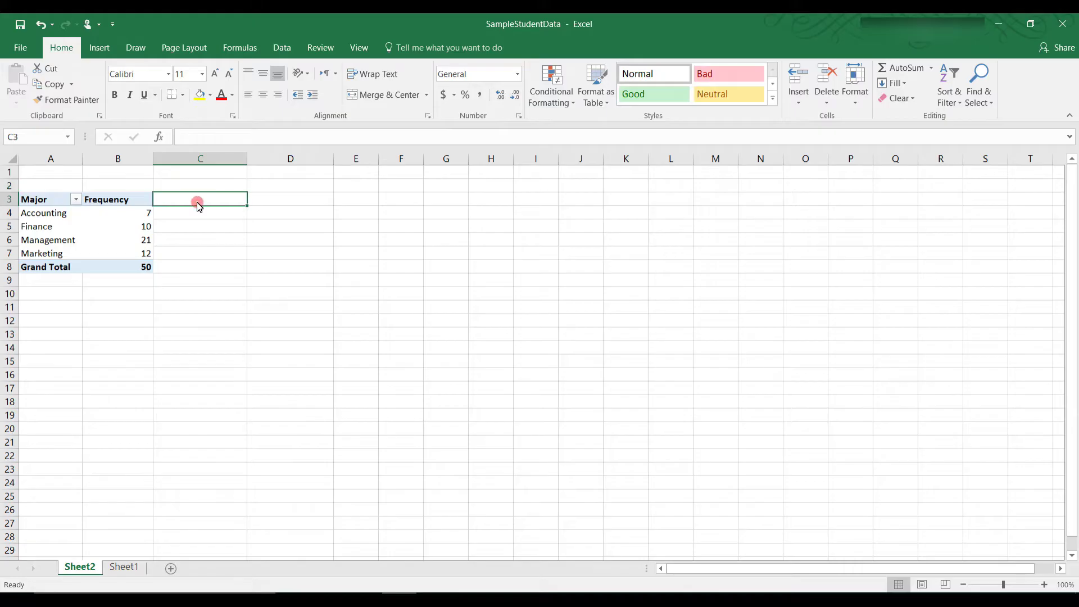
click(285, 205)
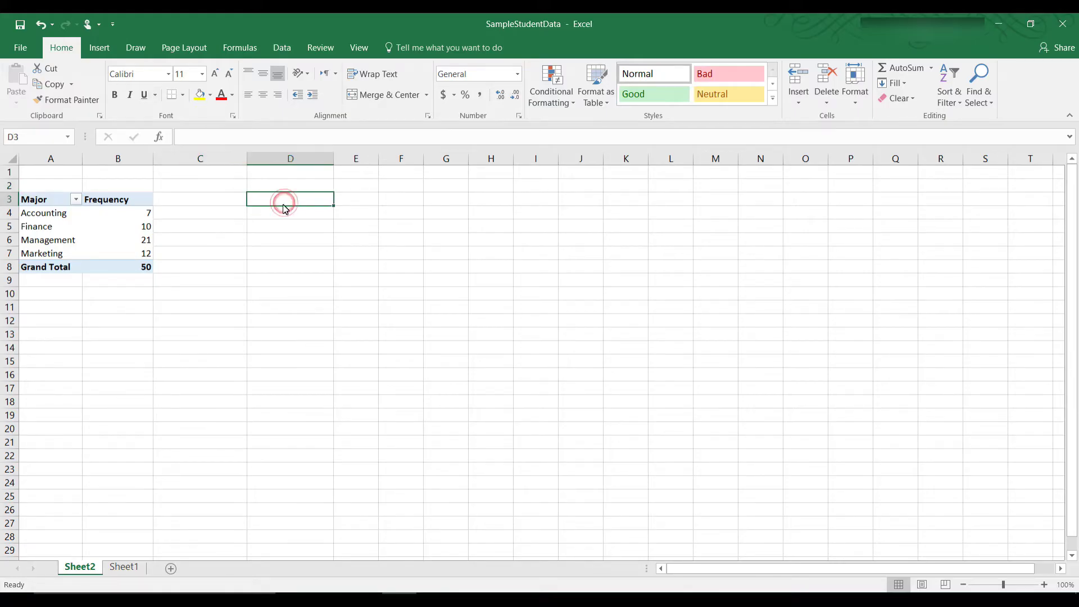
click(135, 220)
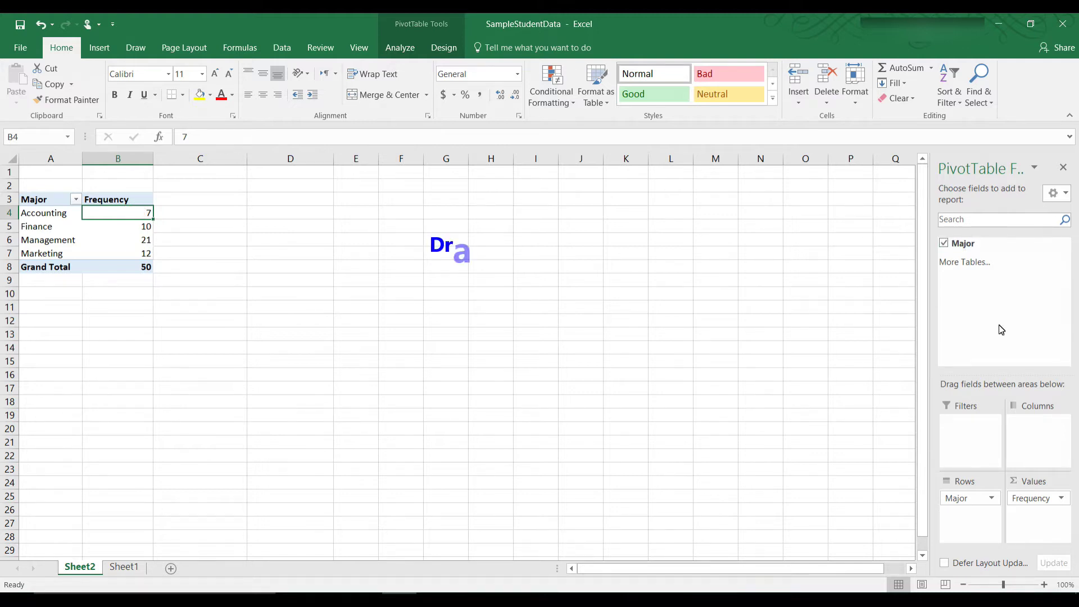
drag(971, 247, 1030, 520)
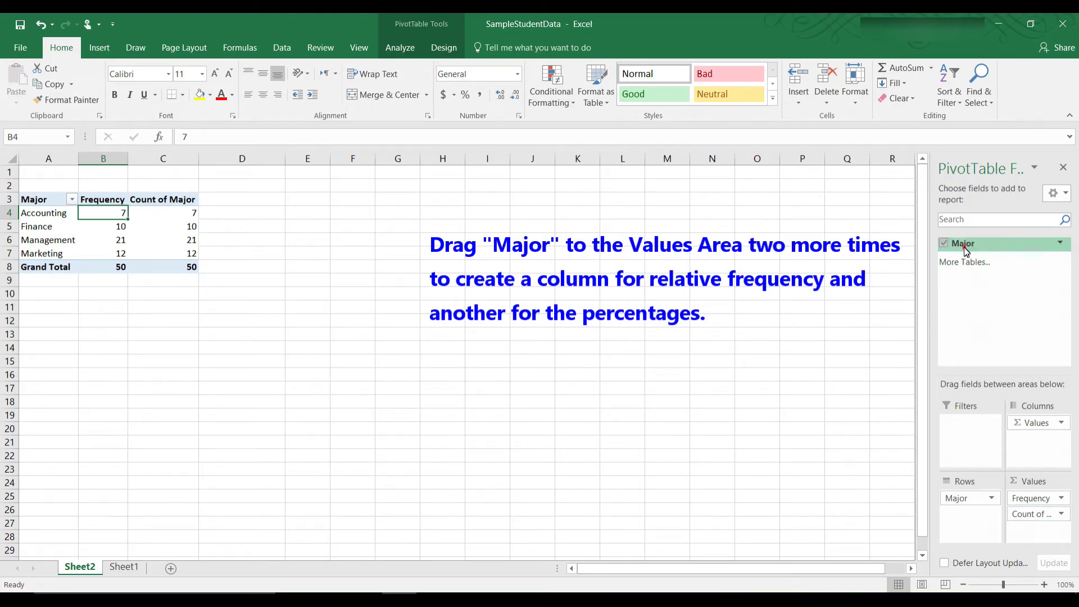
drag(965, 247, 1022, 530)
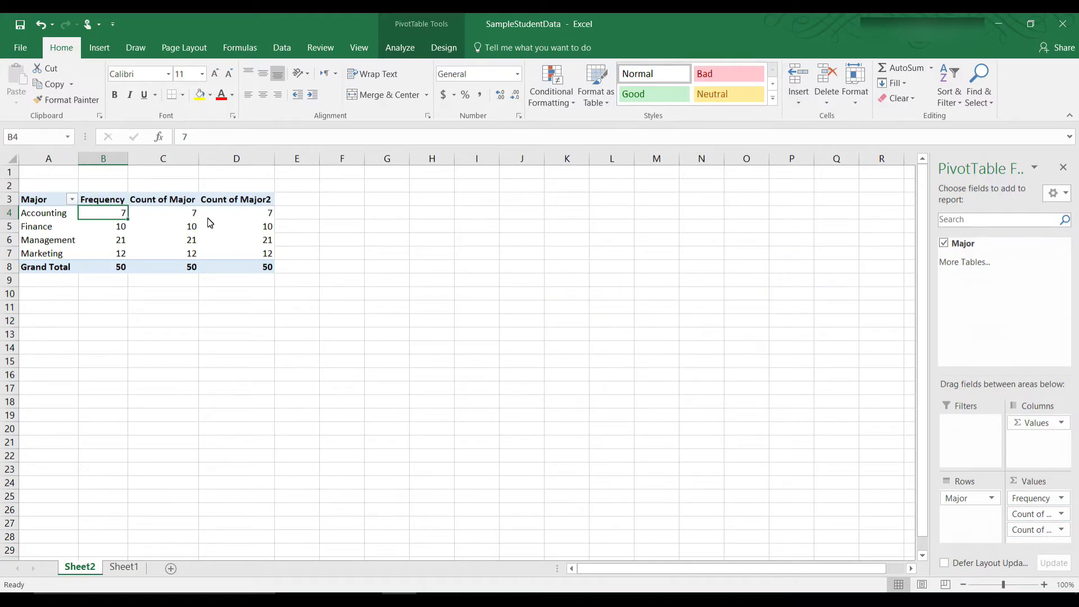
Rename the two extra count headings to 'Relative Frequency' and 'Percentage'.
click(181, 201)
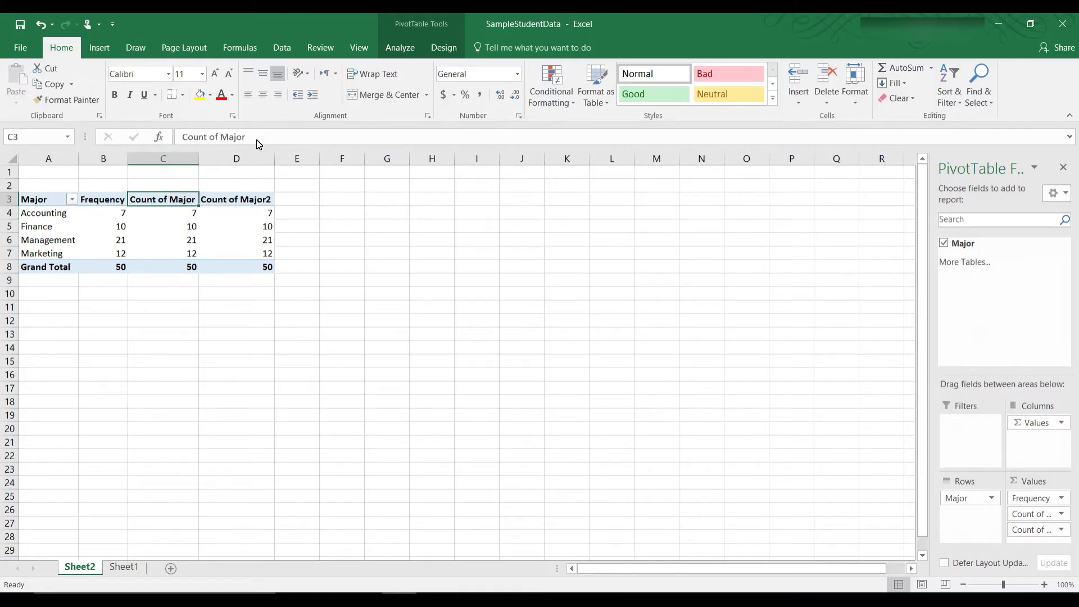
drag(259, 138, 181, 138)
text(Re)
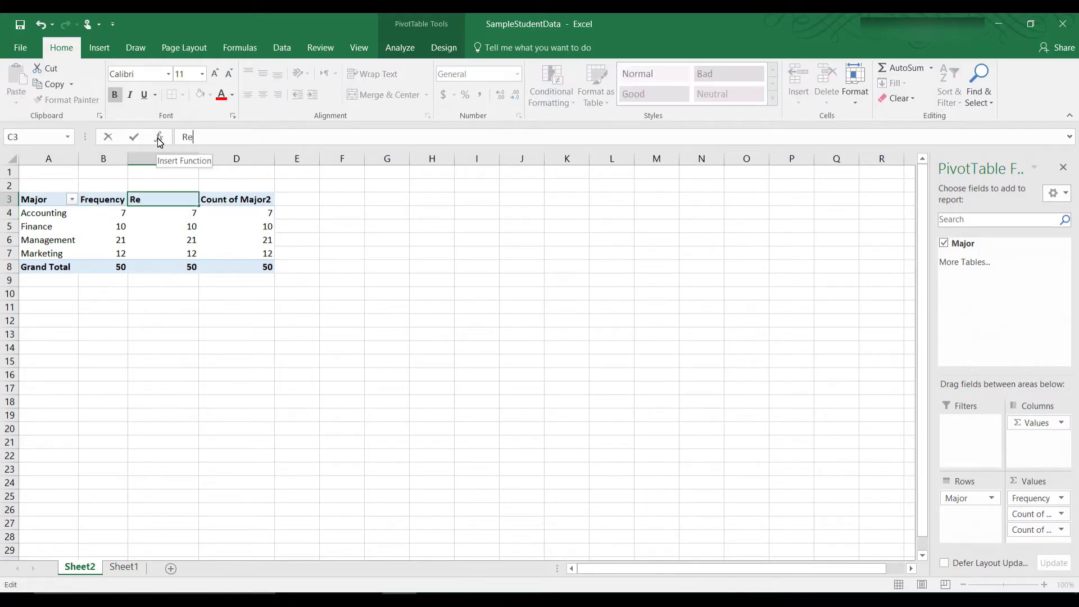
text(lative Frequency)
click(249, 204)
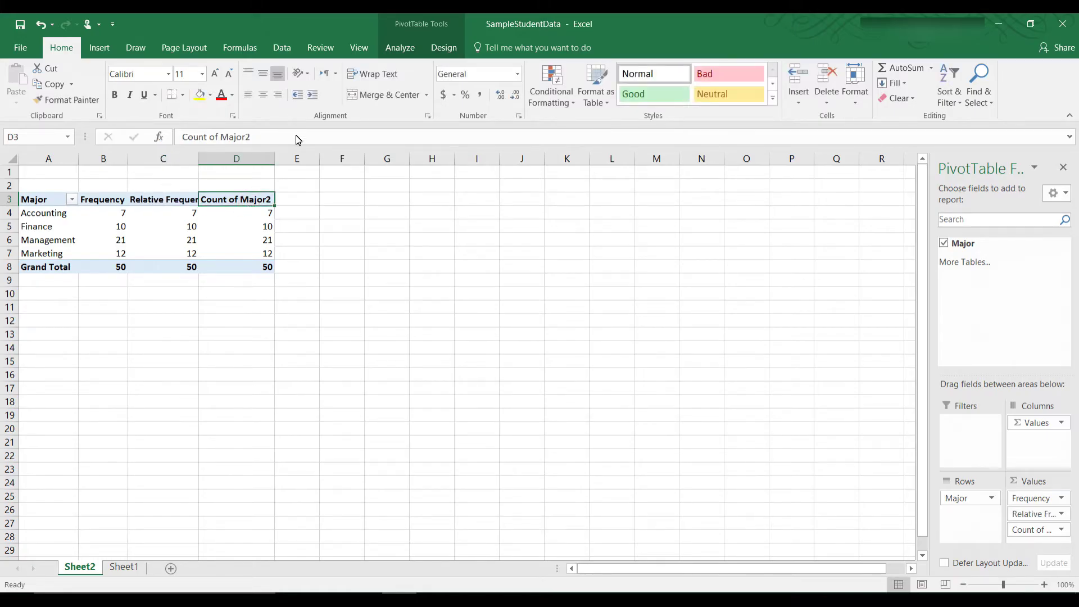
drag(298, 140, 179, 139)
text(Percentage)
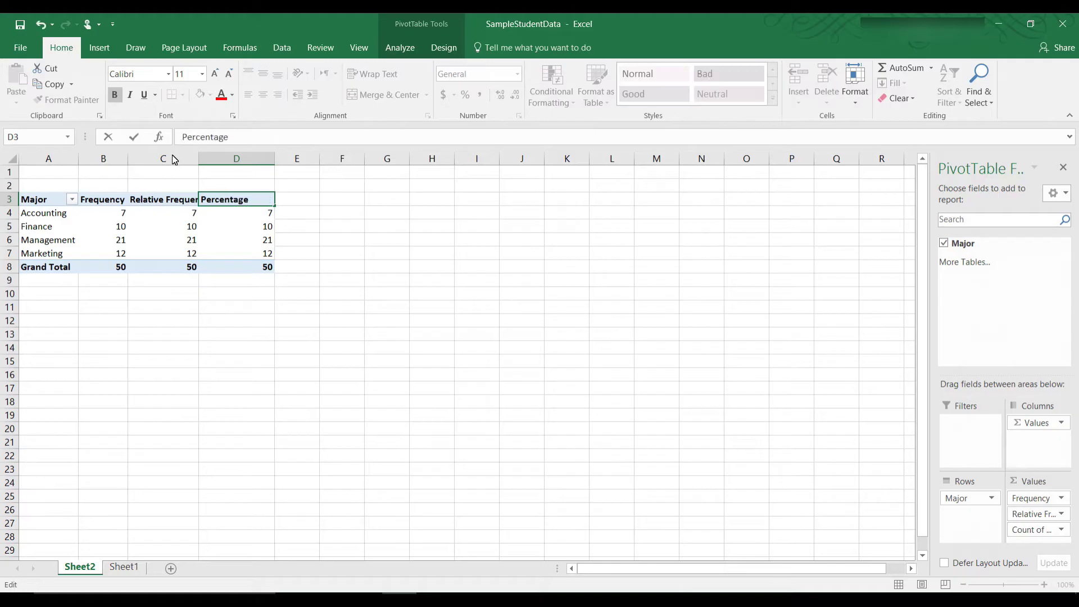
Widen columns C and D so both new headings show in full.
click(175, 159)
drag(200, 161, 218, 167)
click(278, 161)
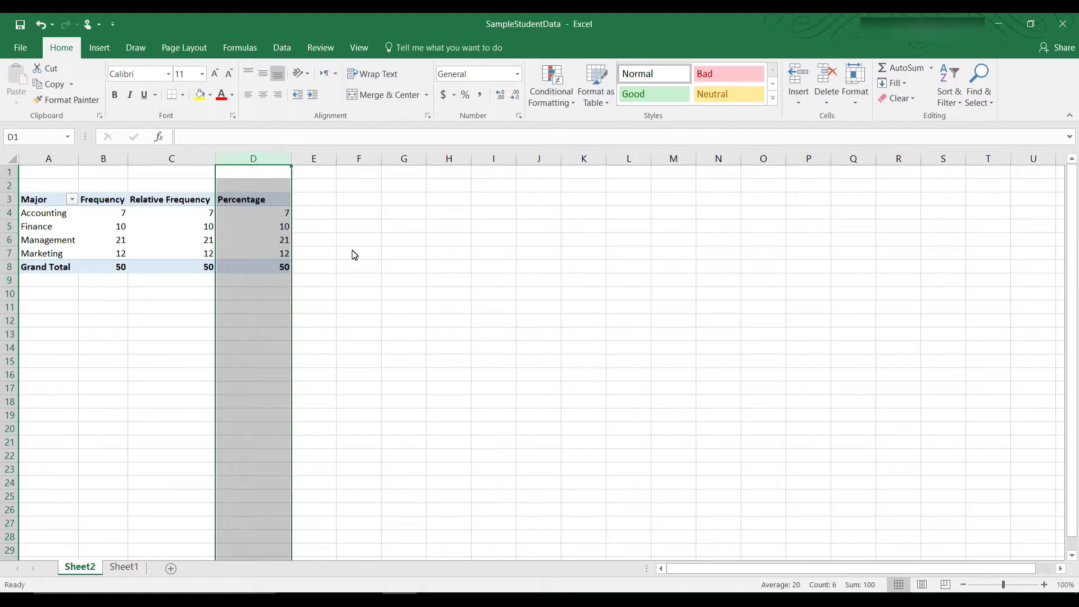
click(369, 322)
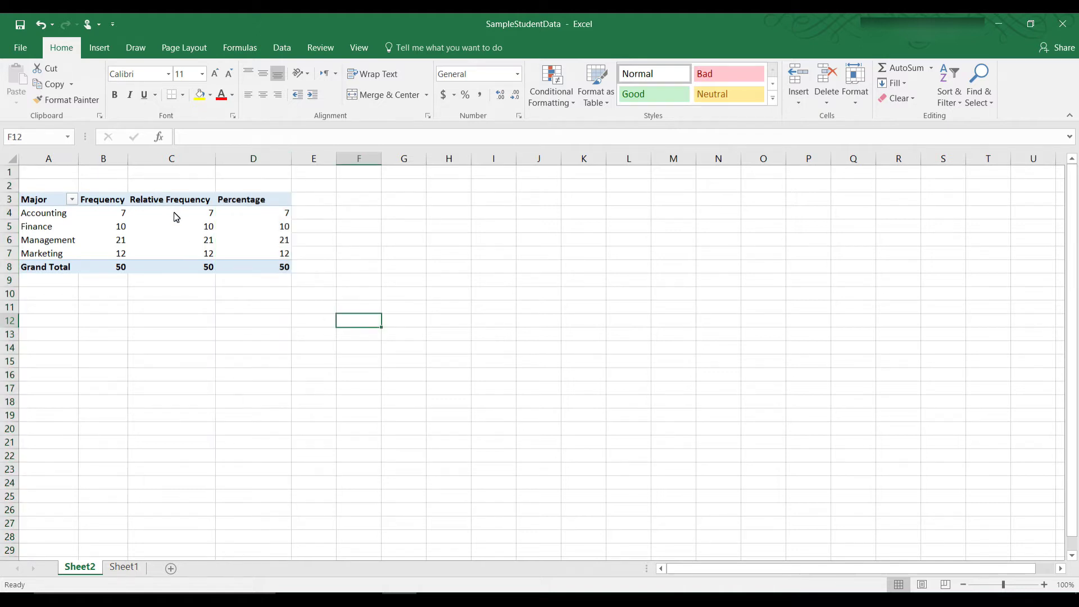
Show the first Relative Frequency value as % of Grand Total in Number format.
click(176, 217)
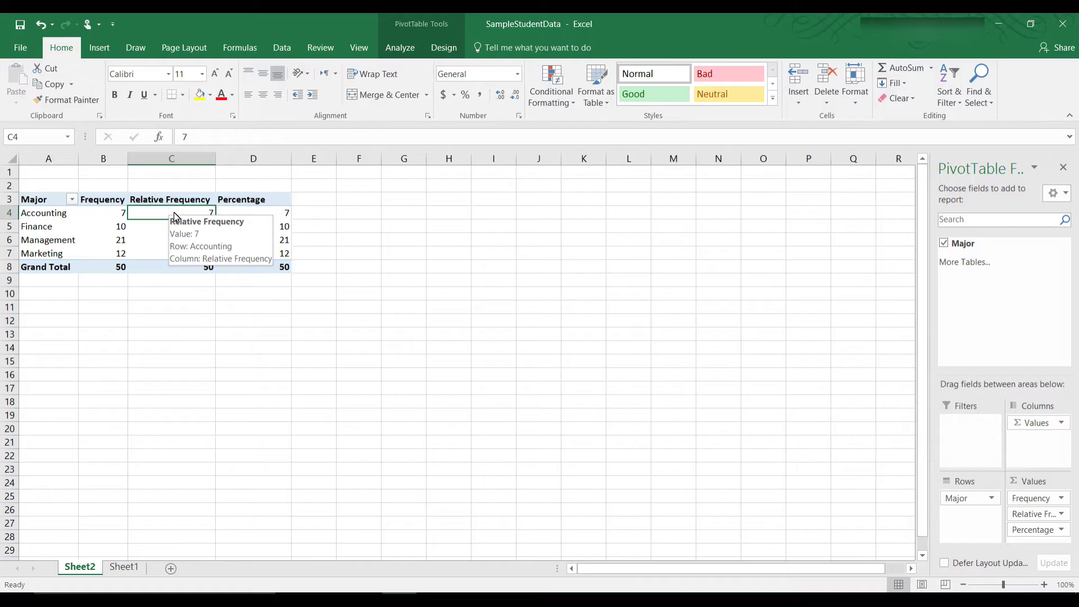
right_click(175, 214)
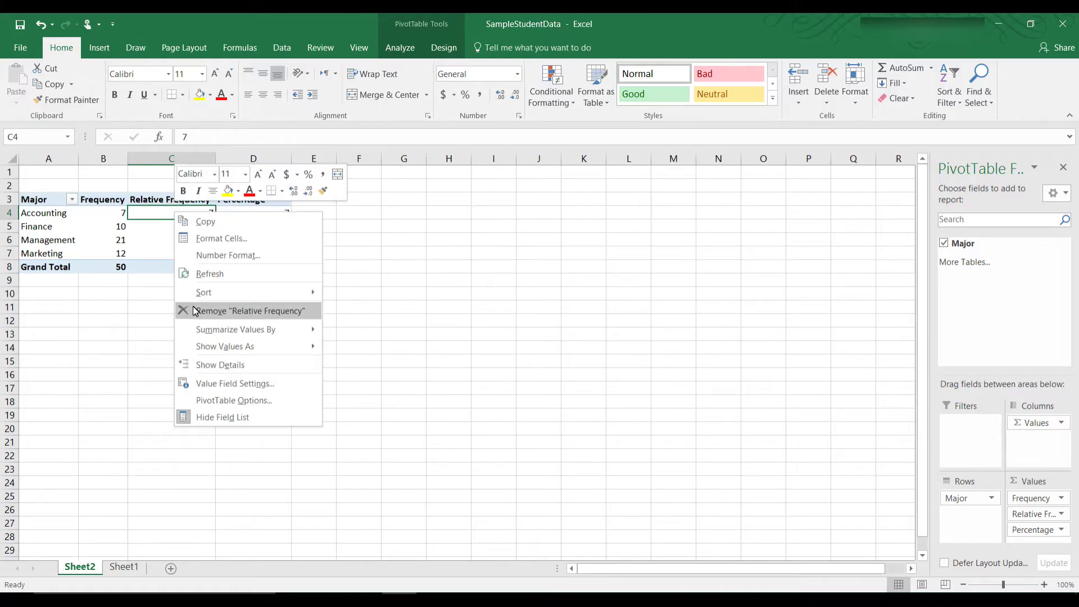
mouse_move(201, 348)
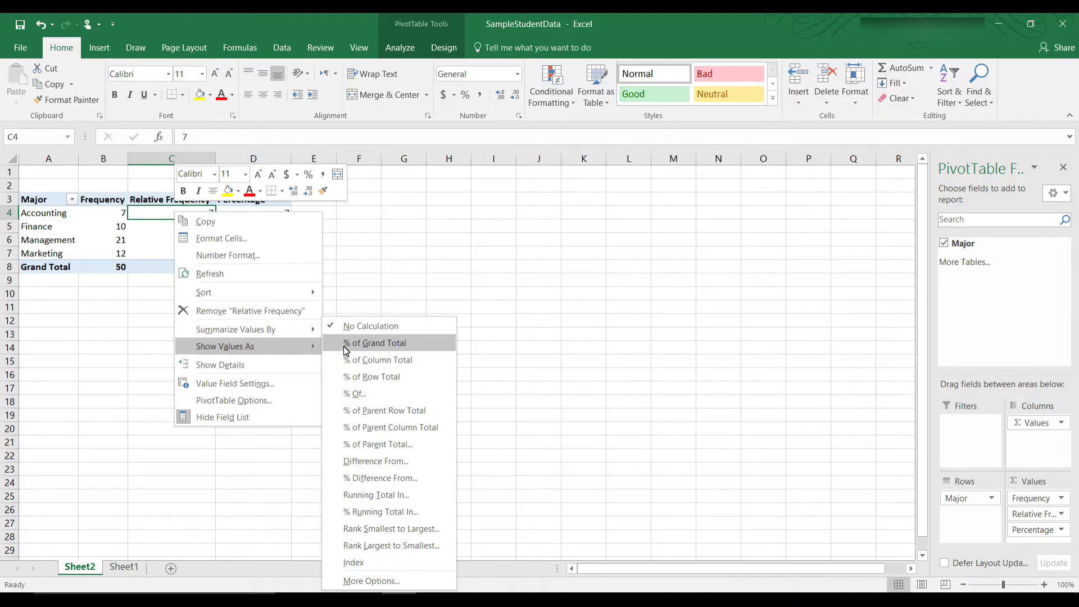
click(348, 360)
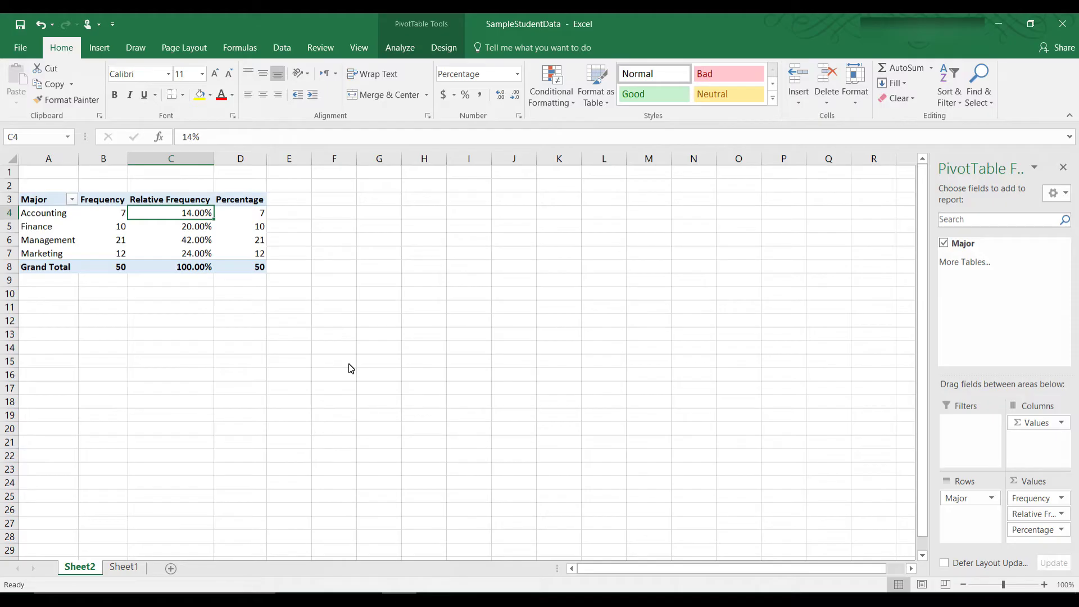
click(517, 74)
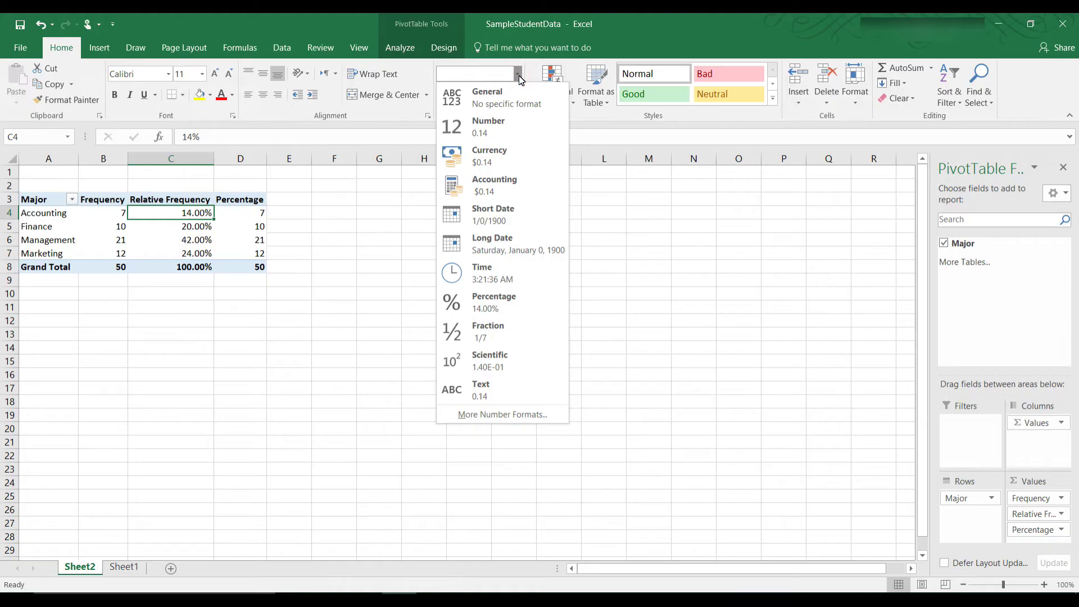
click(495, 128)
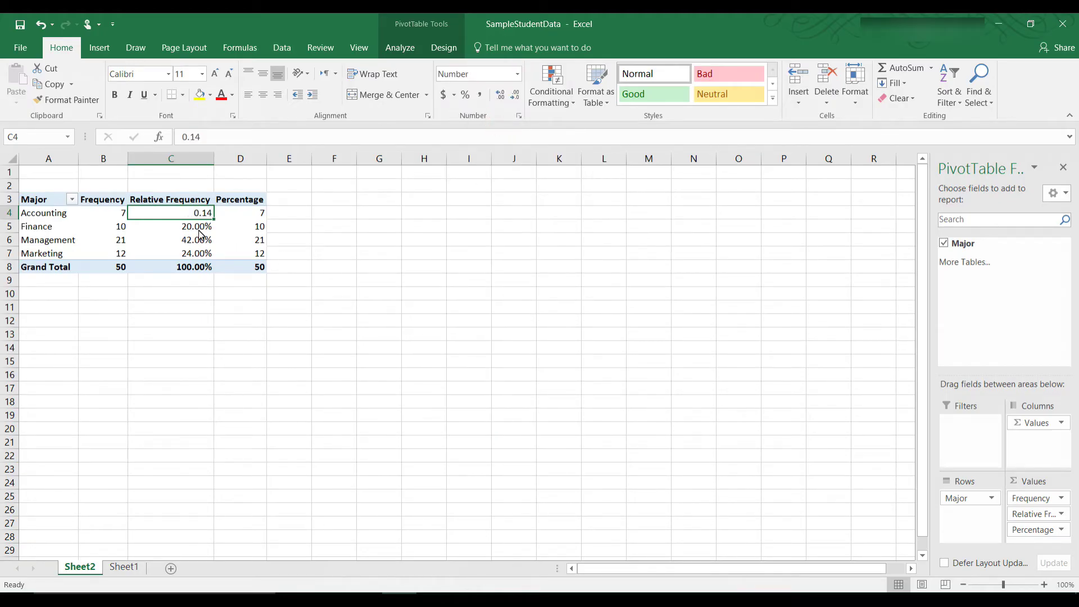
Apply the same share calculation and Number format to the remaining values, giving 0.14, 0.20, 0.42, 0.24, 1.00.
drag(199, 231, 199, 268)
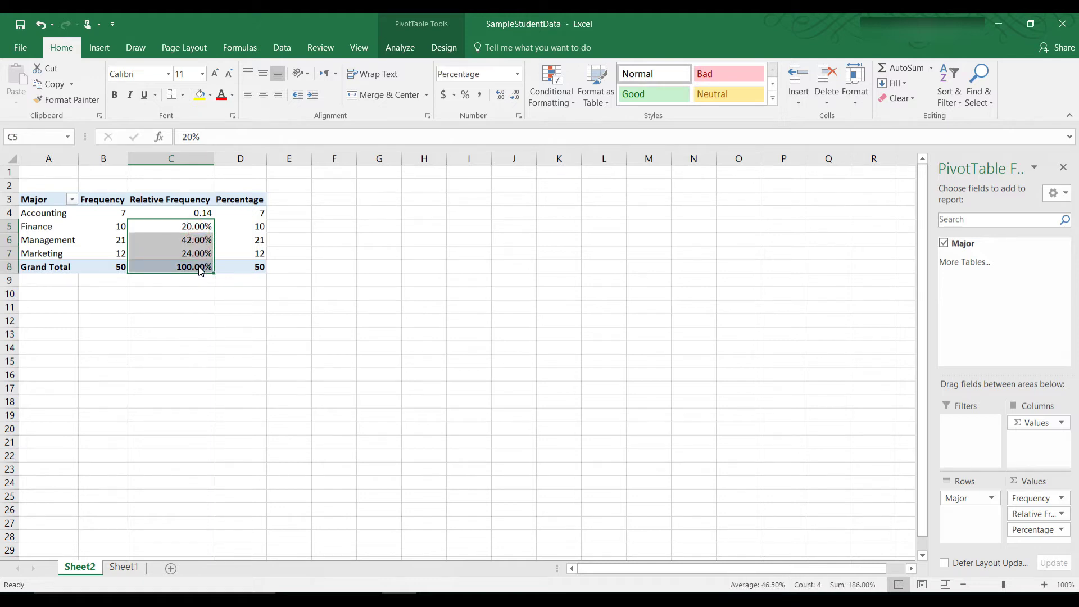
right_click(201, 270)
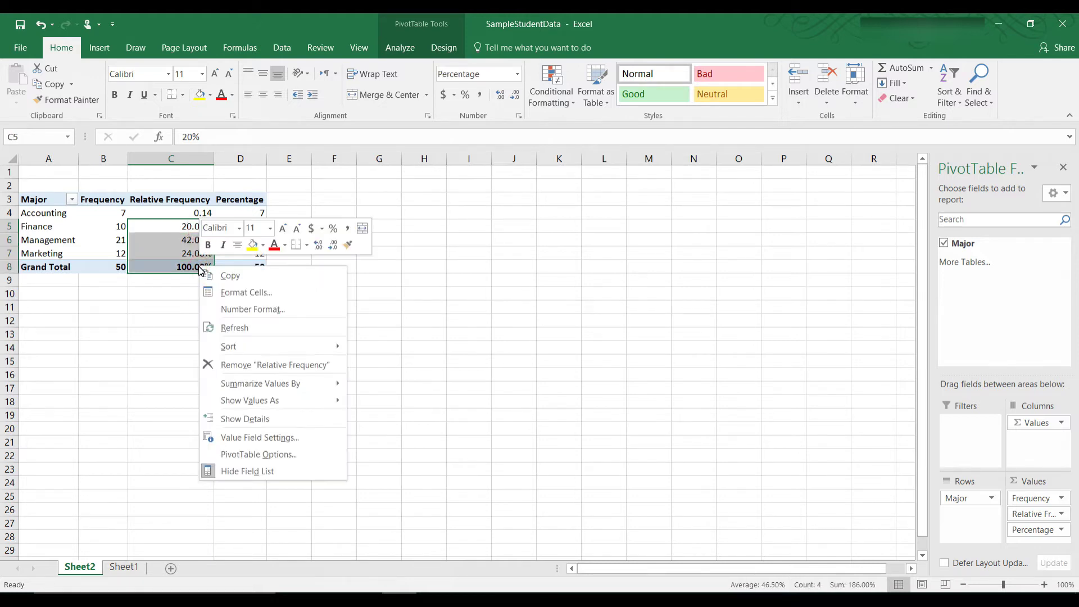
click(232, 400)
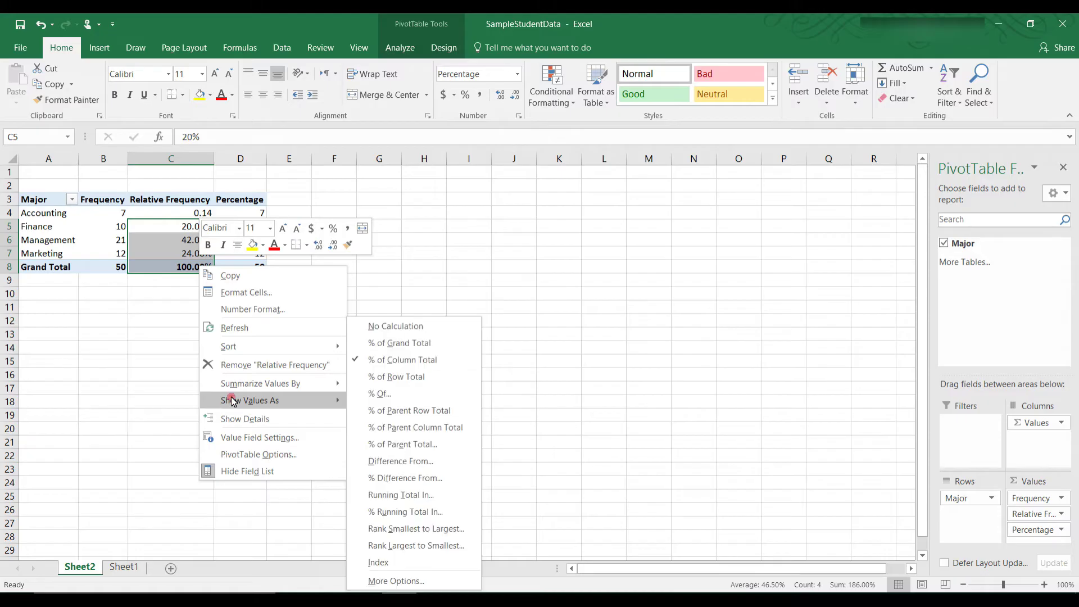
click(427, 363)
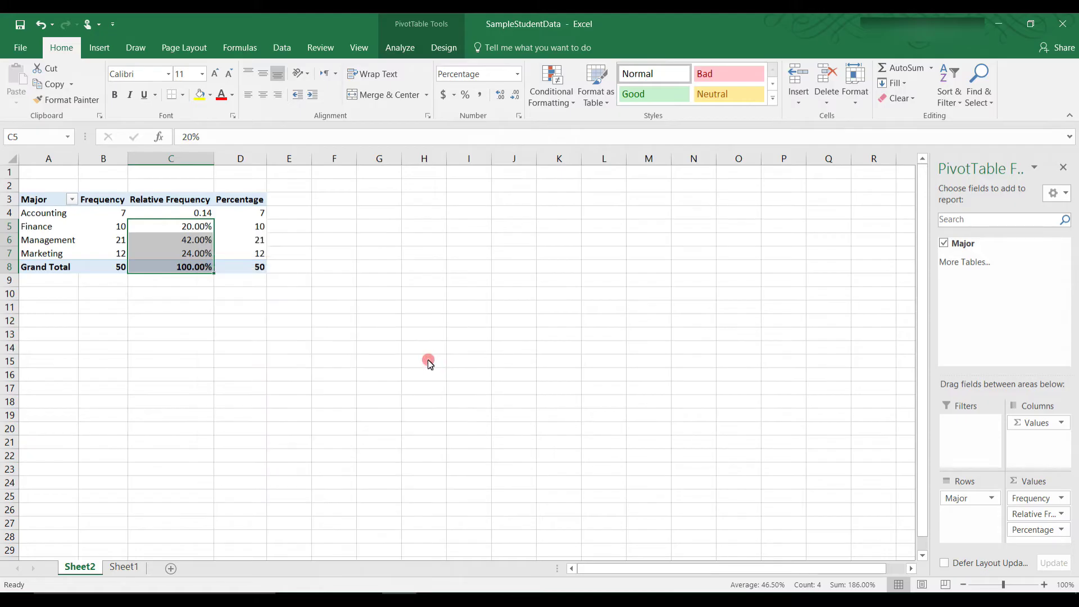
click(518, 73)
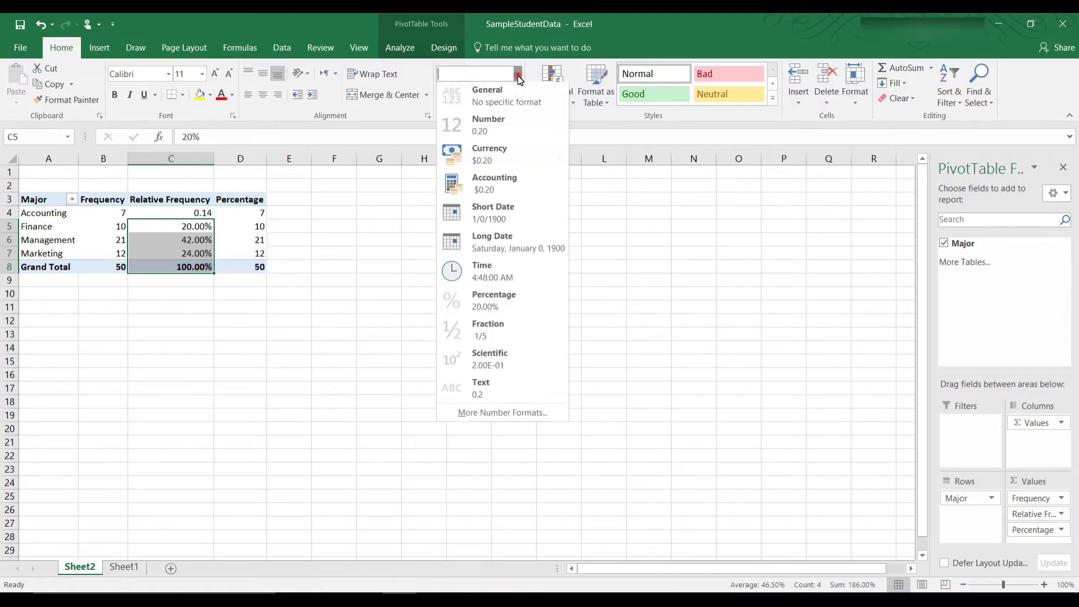
click(505, 127)
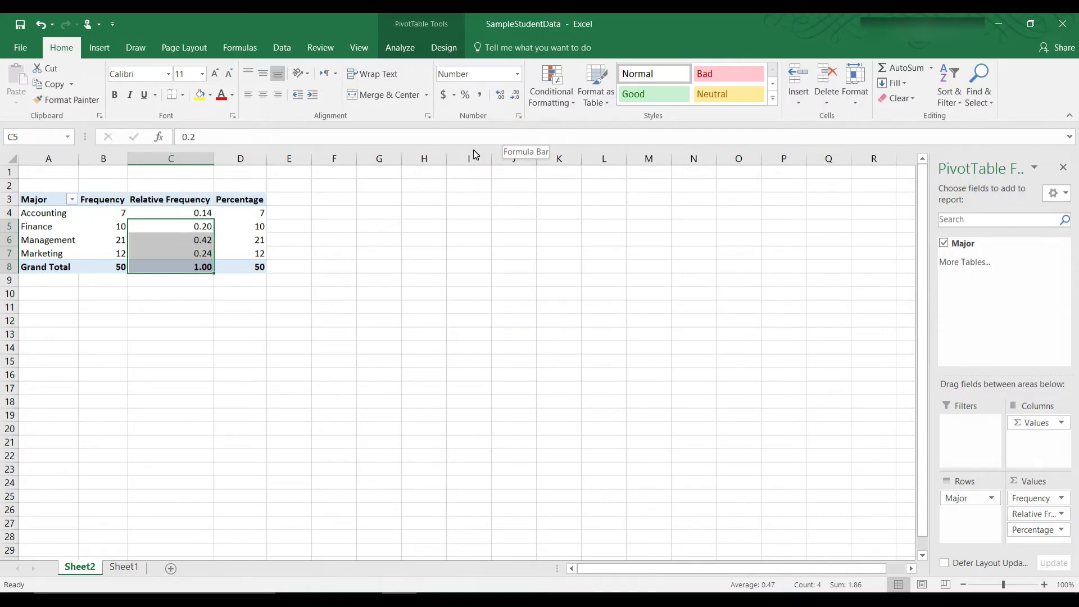
click(256, 203)
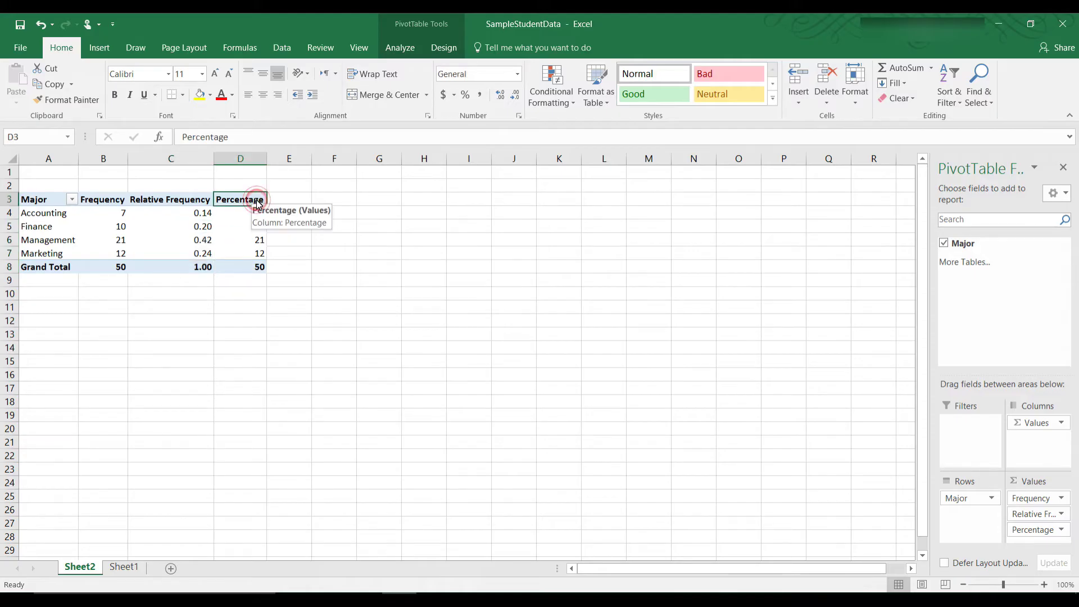
Show Percentage values D4:D8 as % of Column Total: 14.00%, 20.00%, 42.00%, 24.00%, 100.00%.
drag(254, 217, 256, 270)
right_click(251, 260)
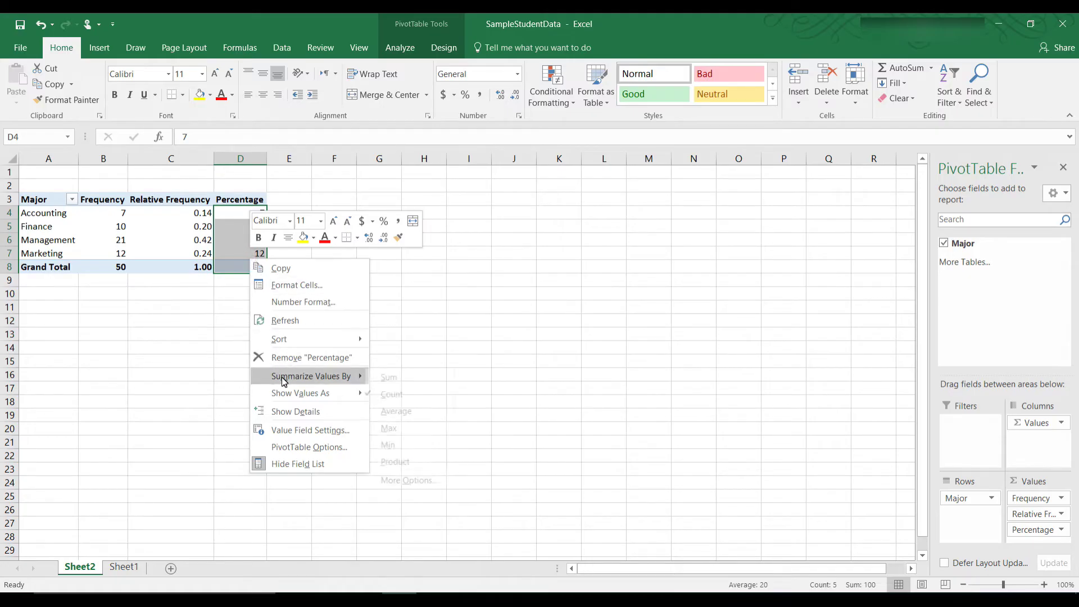
mouse_move(288, 396)
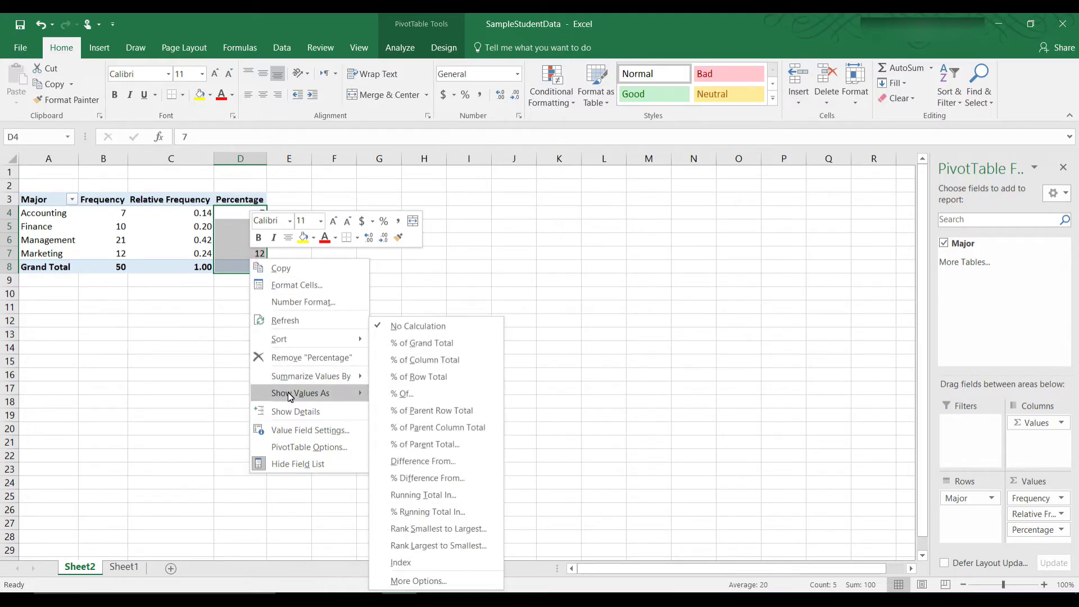
click(419, 363)
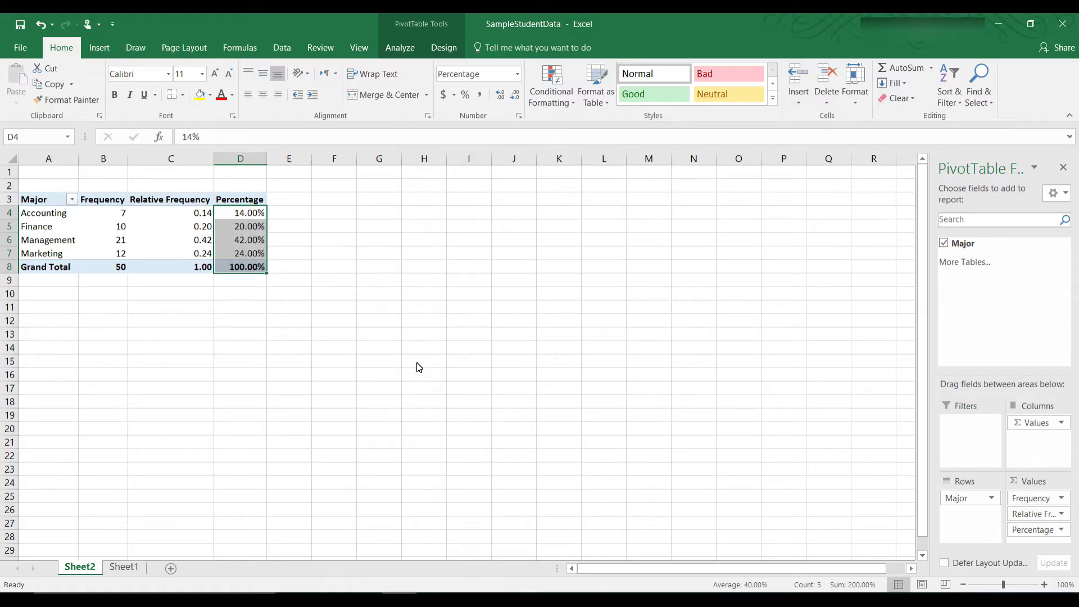
click(418, 367)
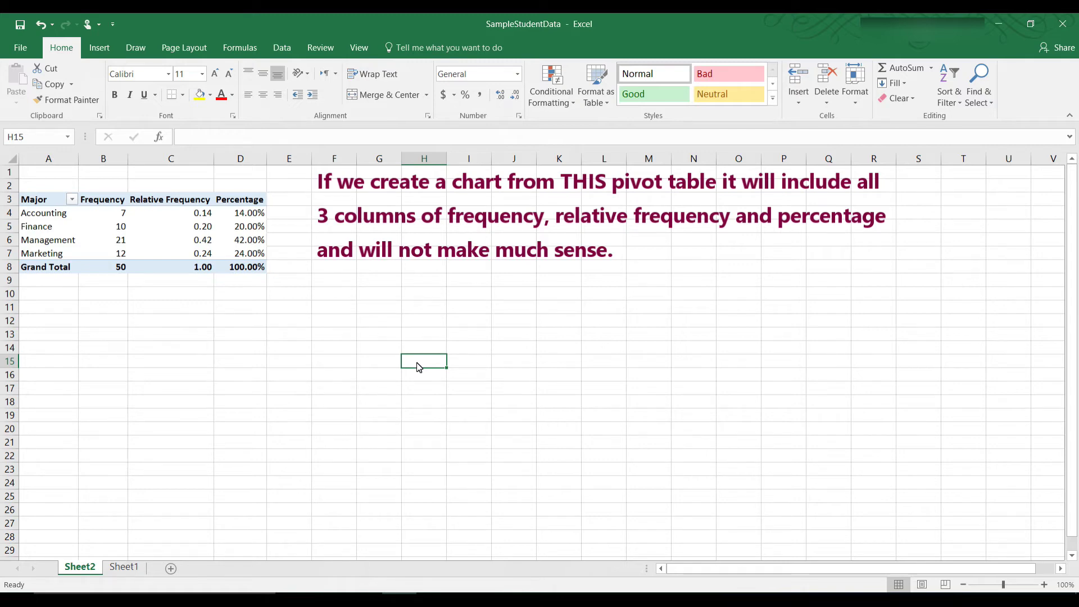
Insert a clustered column PivotChart of the pivot table A3:D8, then delete it.
click(55, 205)
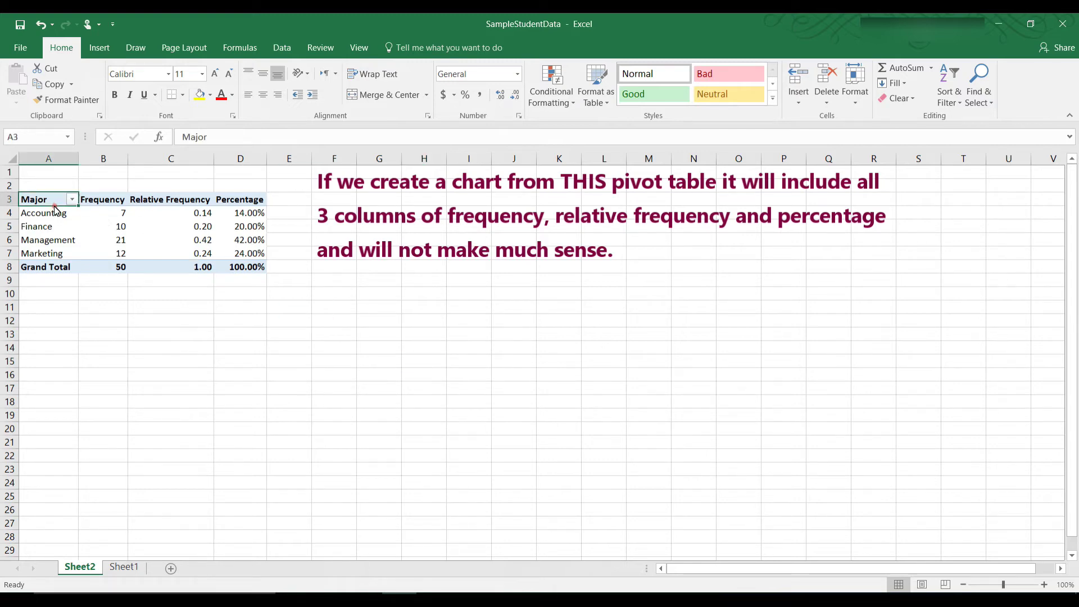
drag(56, 209, 250, 273)
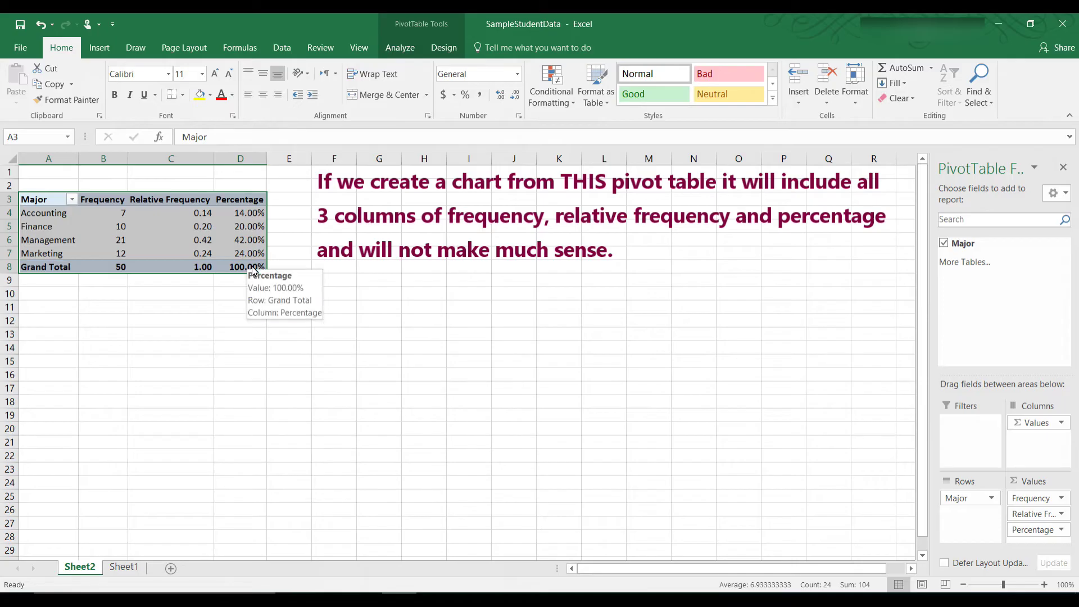
click(100, 49)
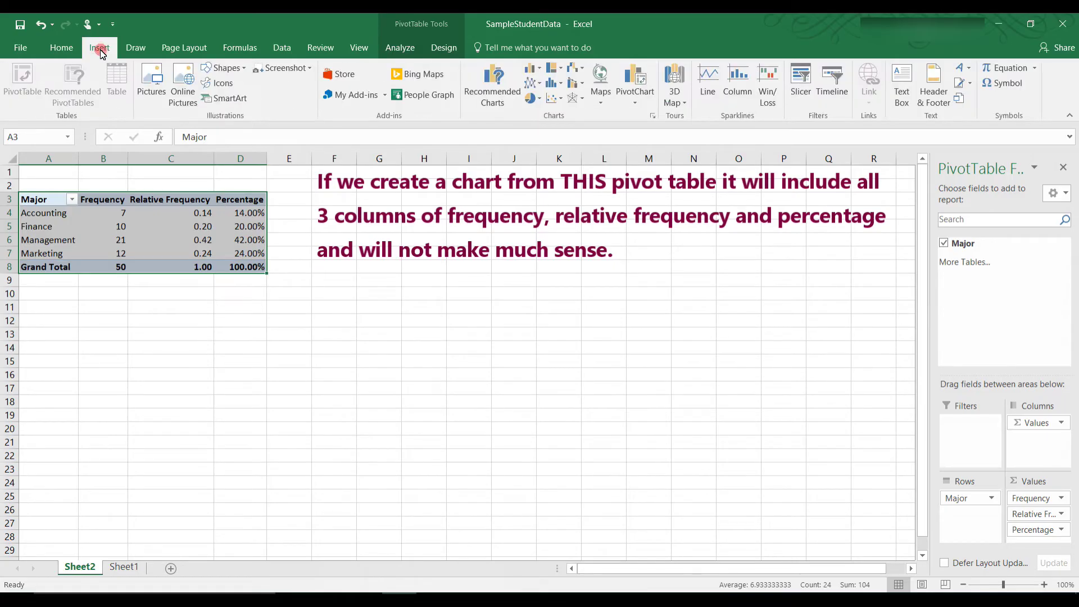
click(538, 70)
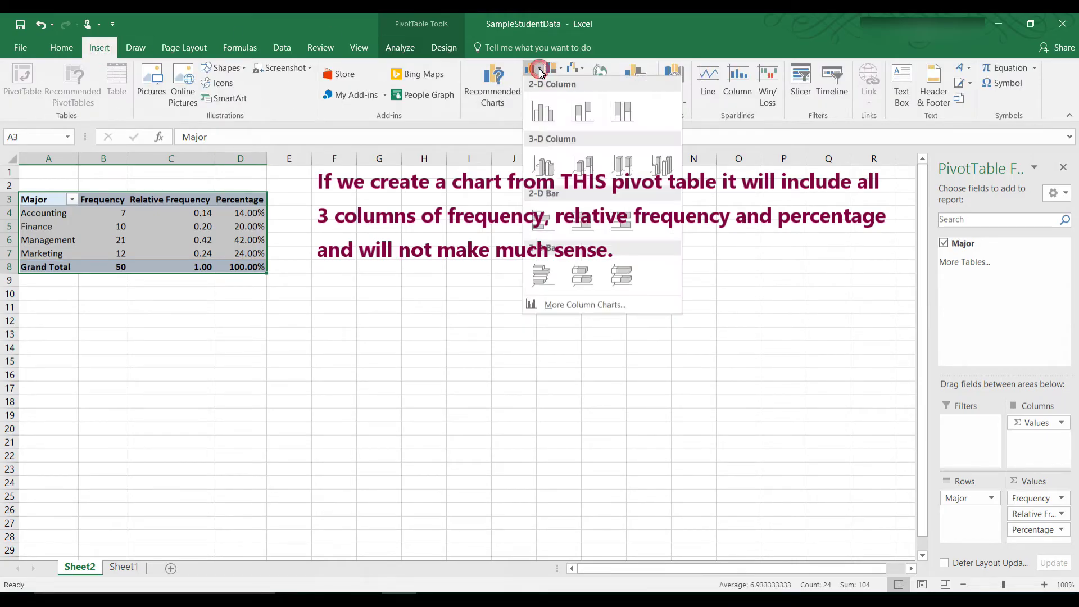
click(541, 115)
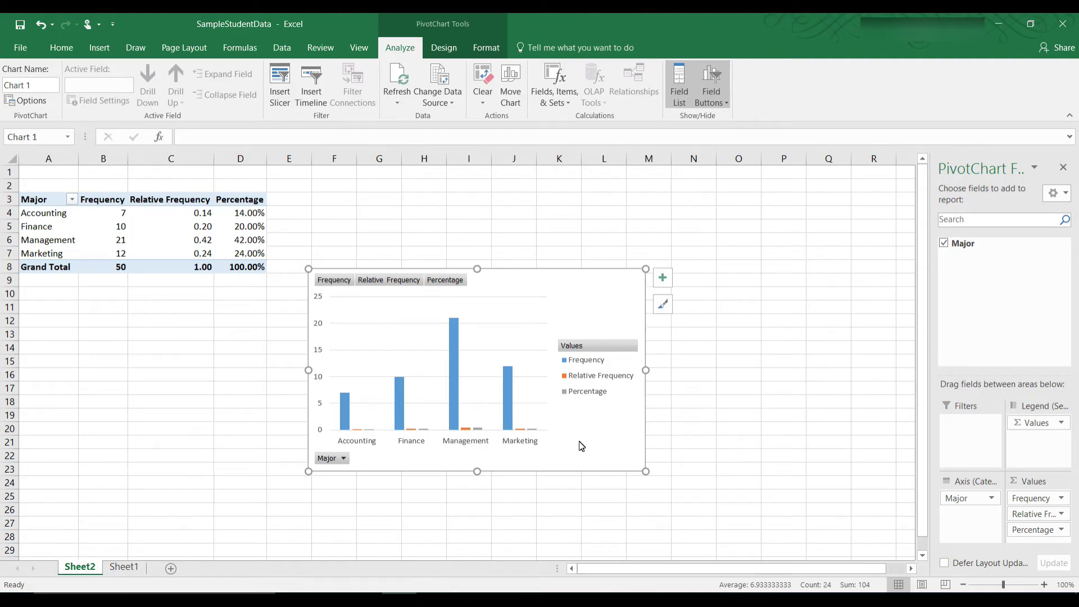
key(Delete)
click(419, 367)
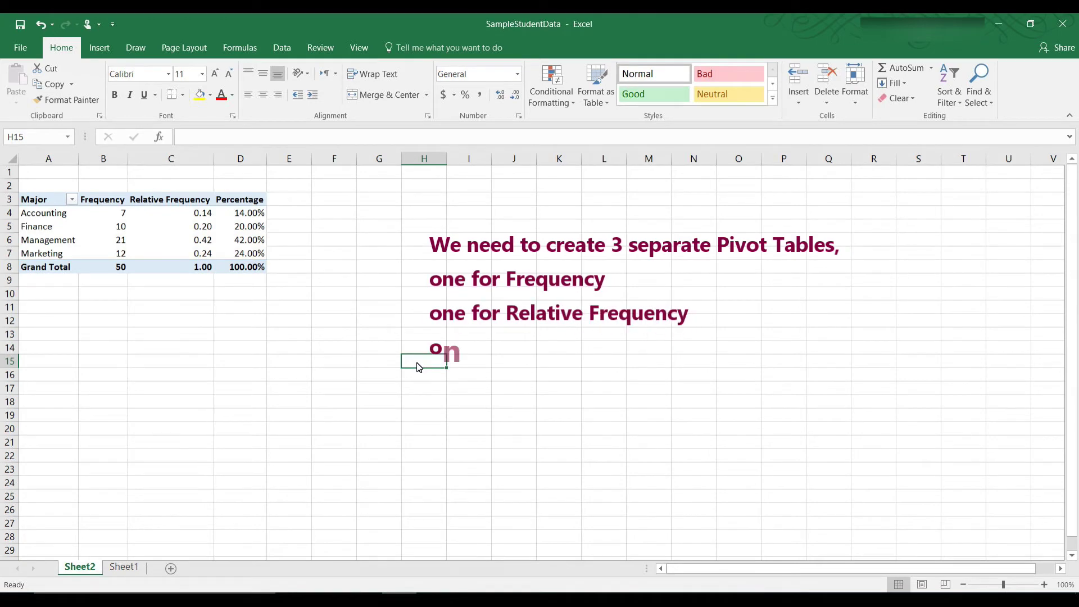
Copy the pivot table A3:D8 and paste copies at A11 and A19.
drag(34, 199, 236, 266)
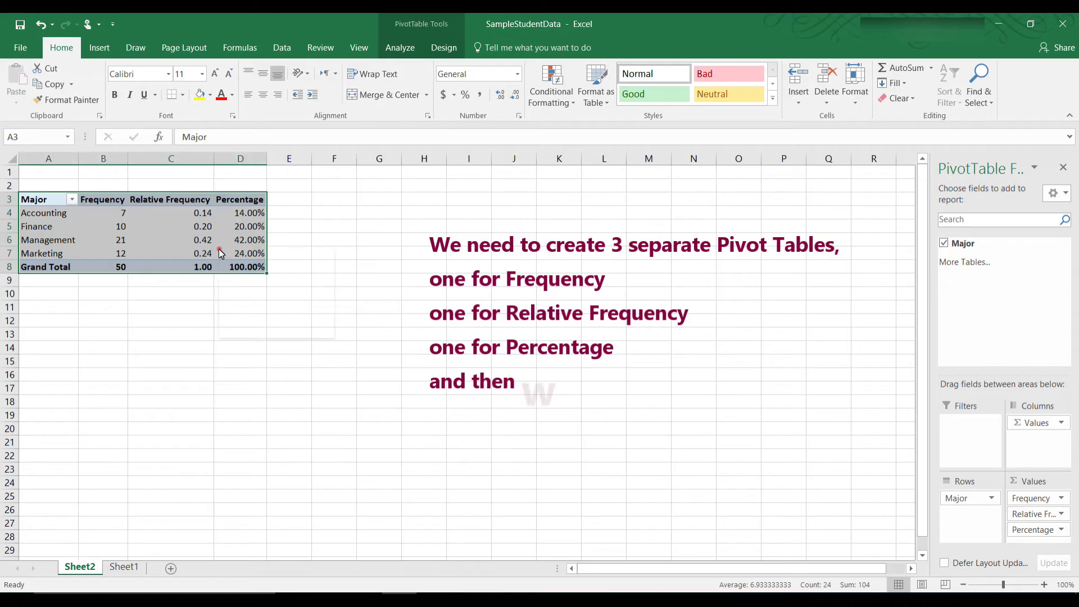
right_click(229, 262)
click(229, 262)
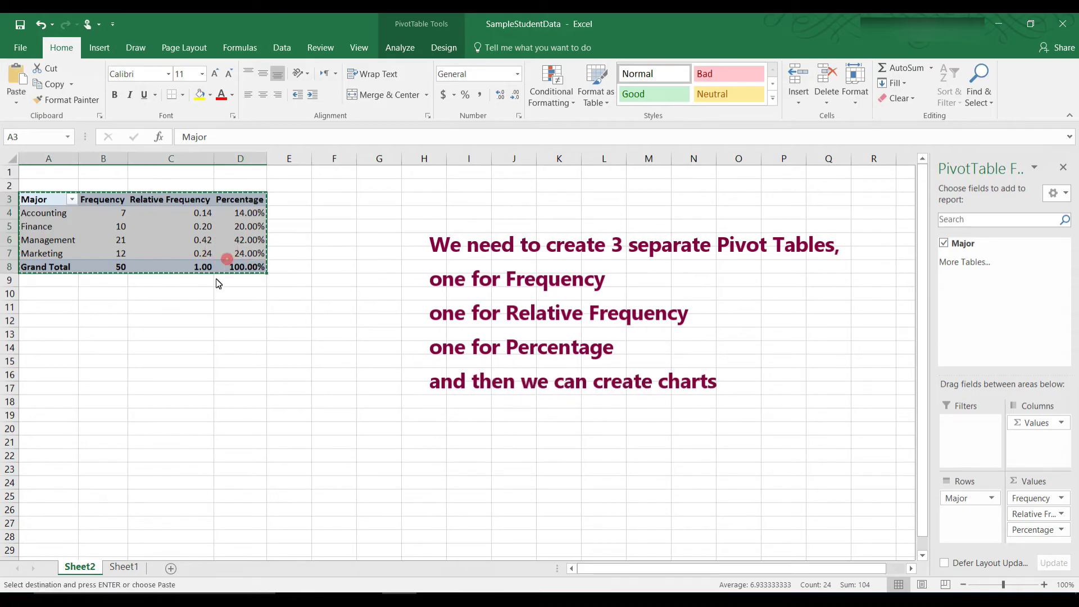
click(203, 309)
click(72, 316)
right_click(72, 315)
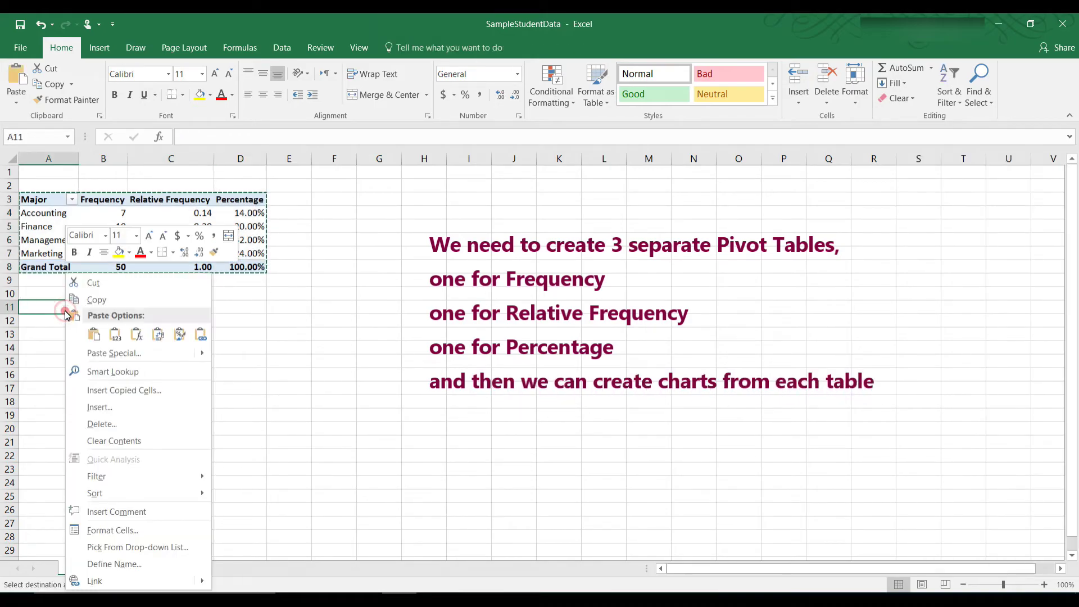
click(94, 337)
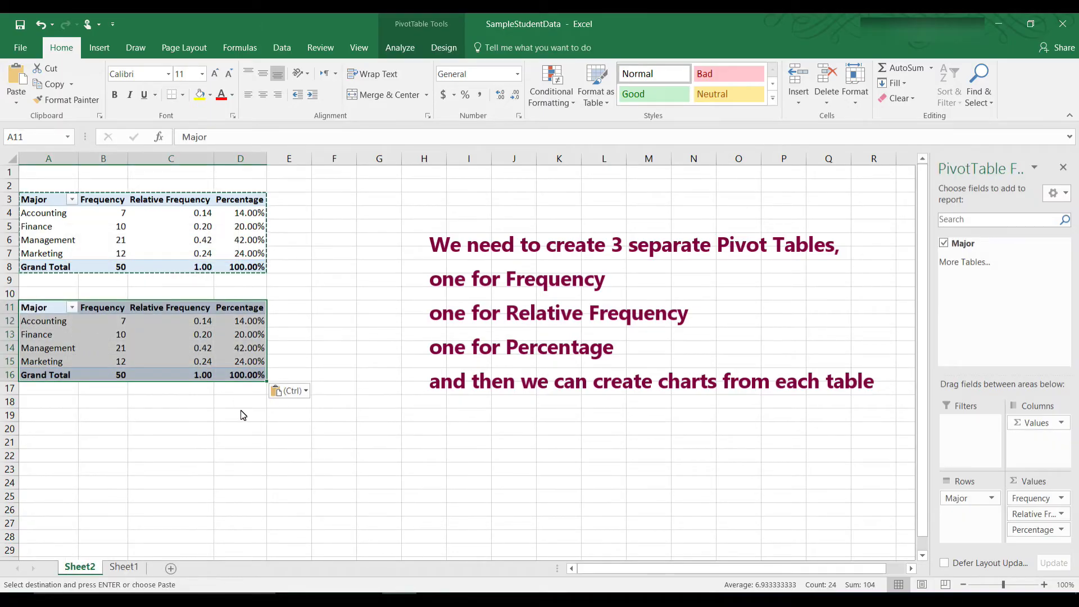
click(241, 413)
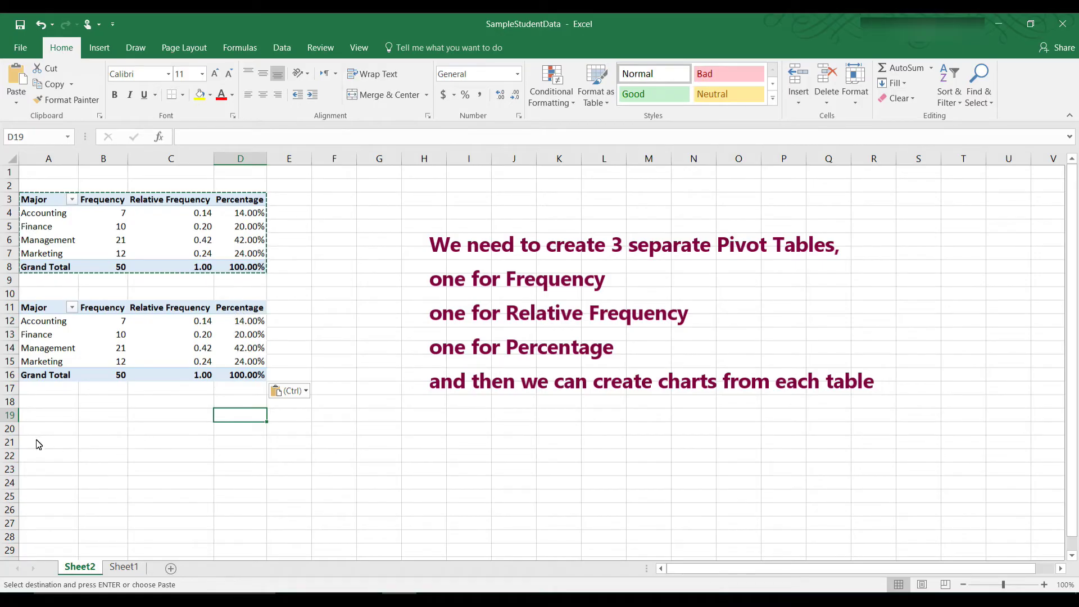
click(38, 417)
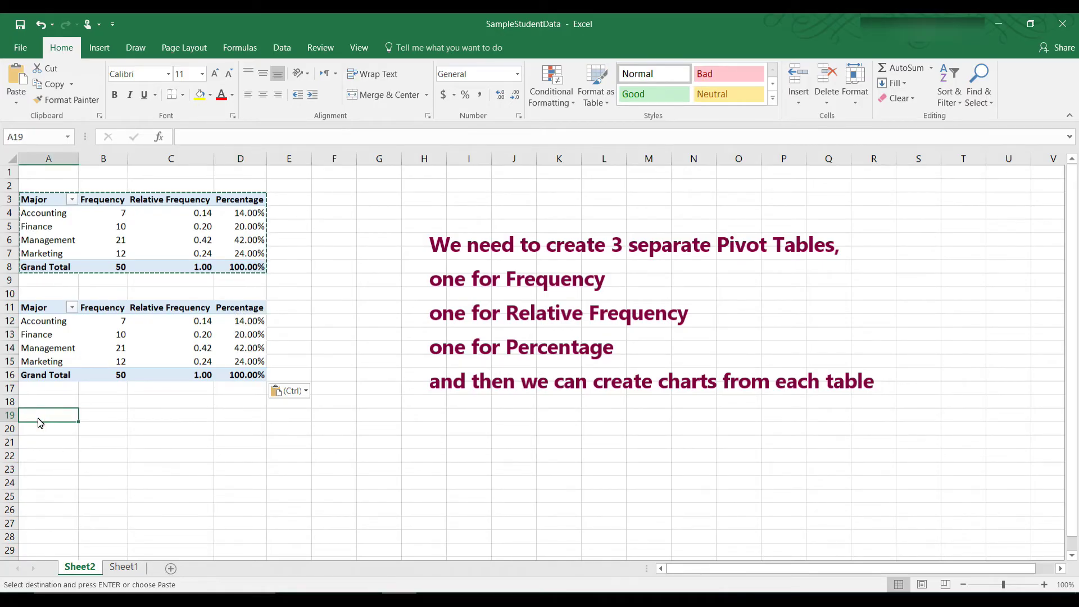
key(ctrl+v)
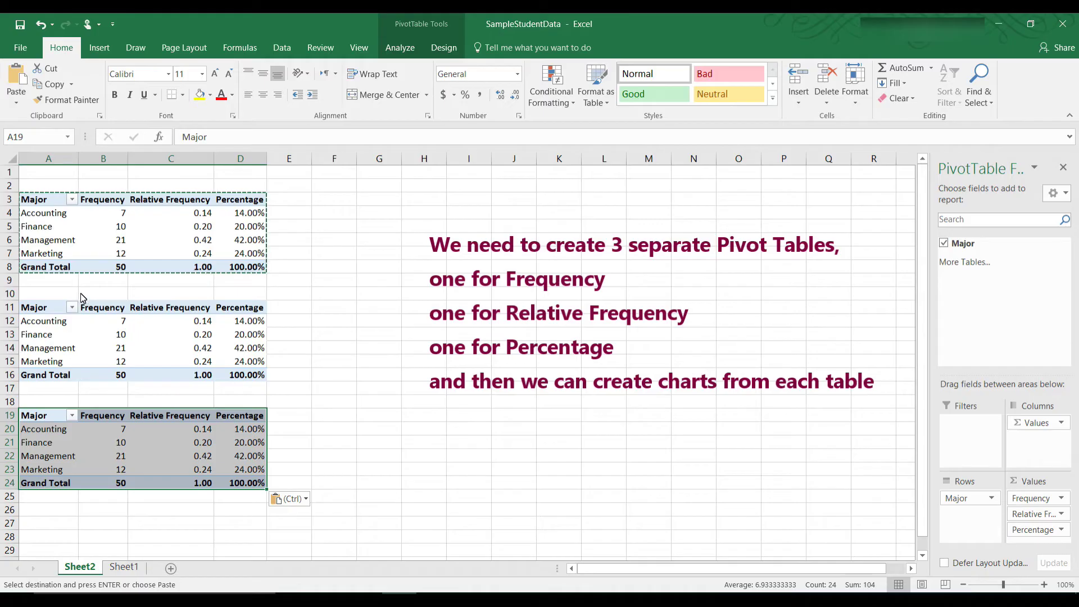
Remove Relative Frequency and Percentage from the first pivot table's Values, leaving only Frequency.
click(131, 225)
click(121, 217)
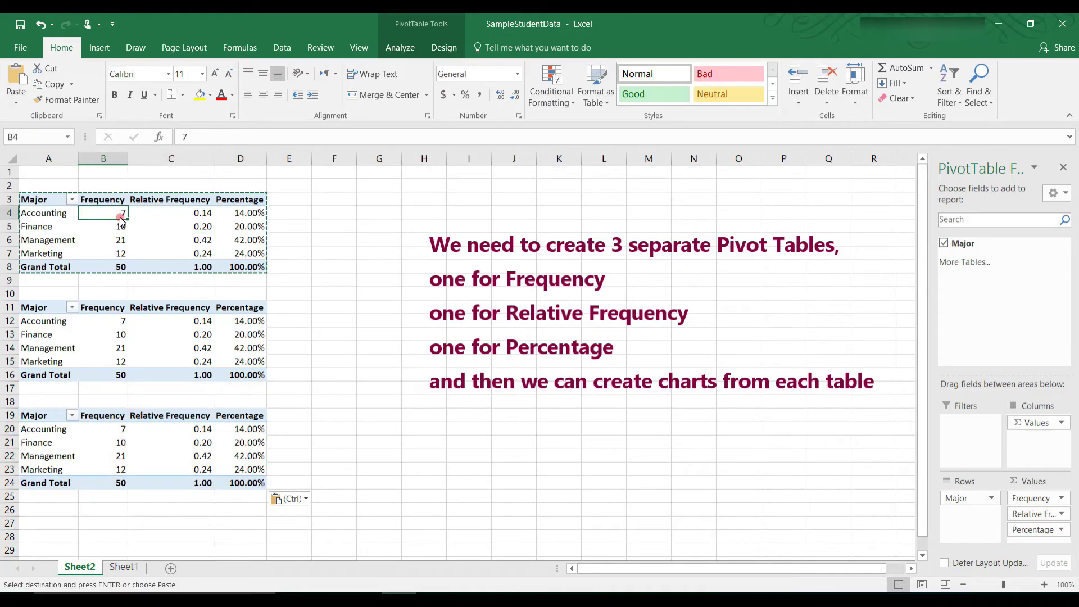
click(1060, 515)
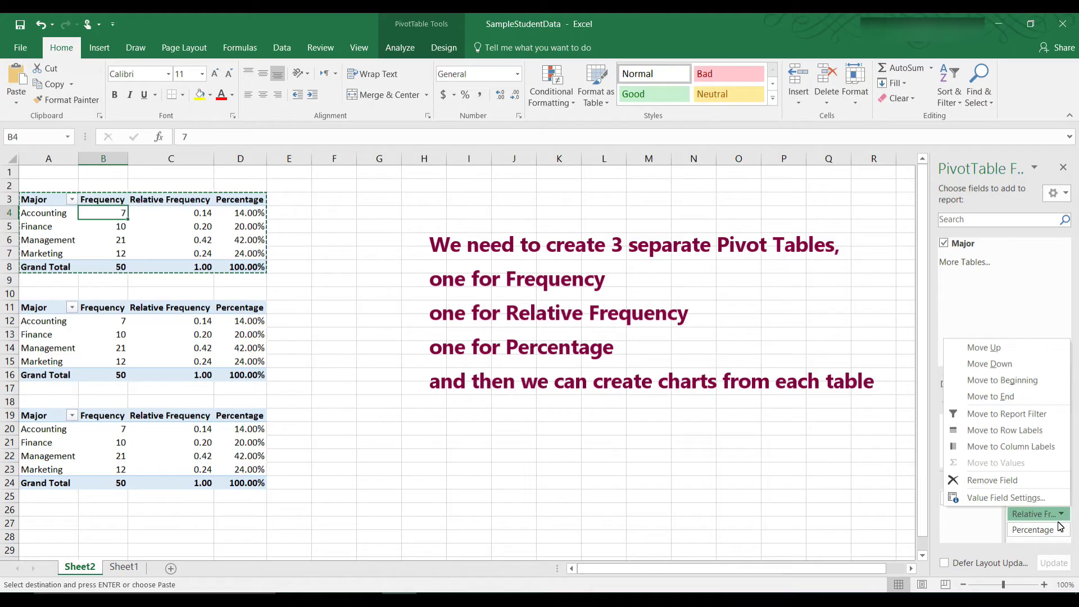
click(1049, 517)
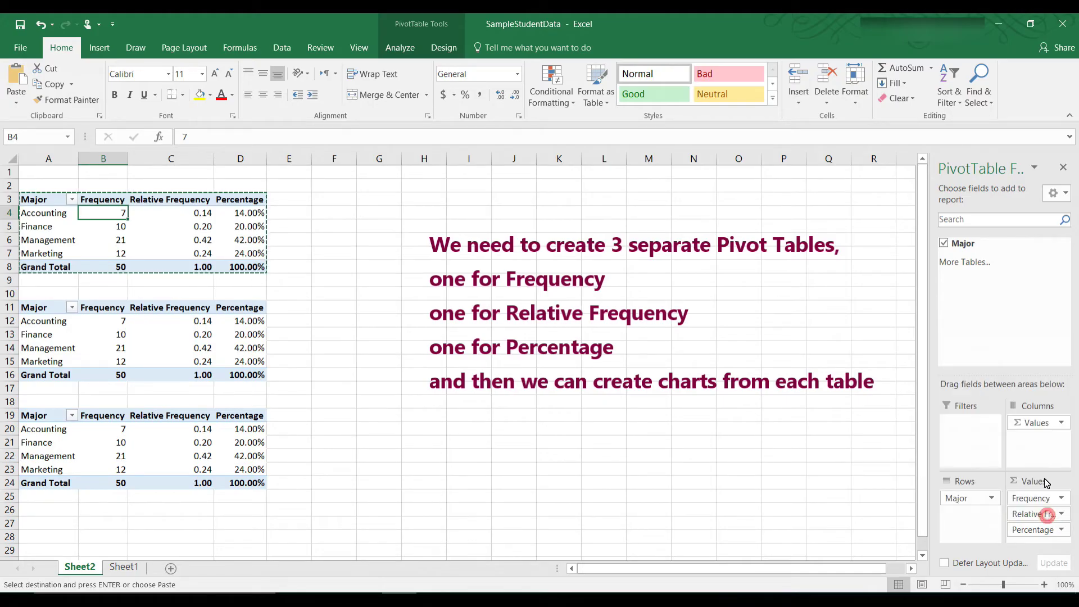
drag(1047, 380, 998, 292)
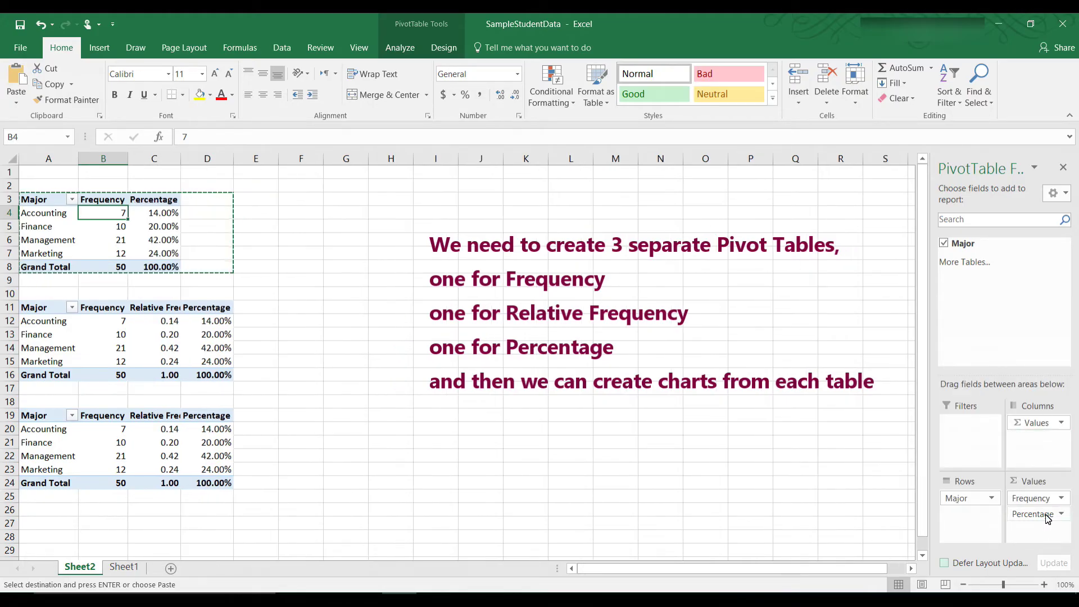
drag(1049, 520, 1010, 292)
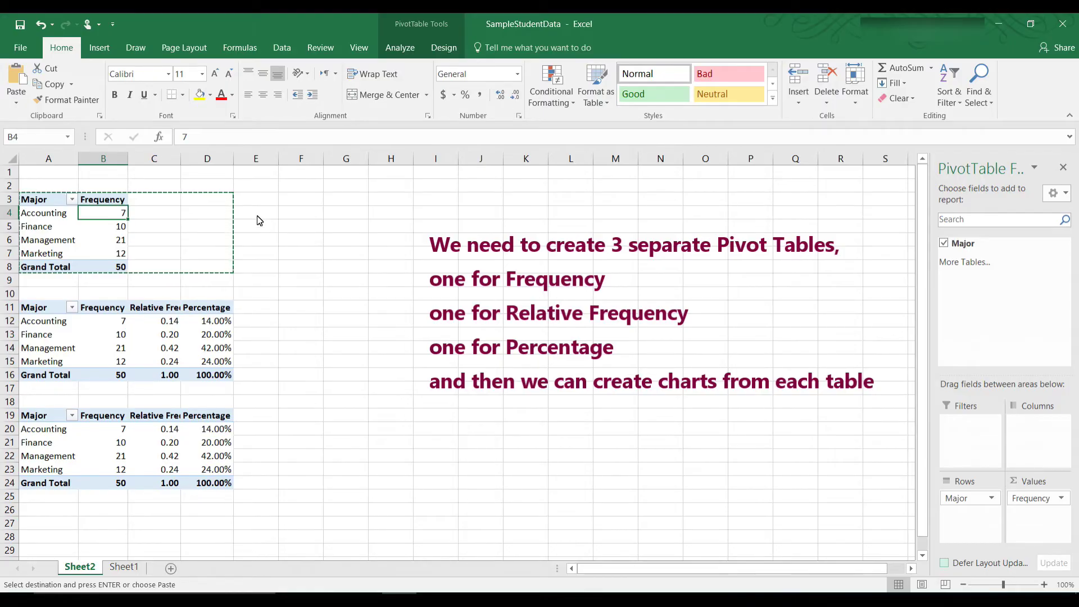
key(Escape)
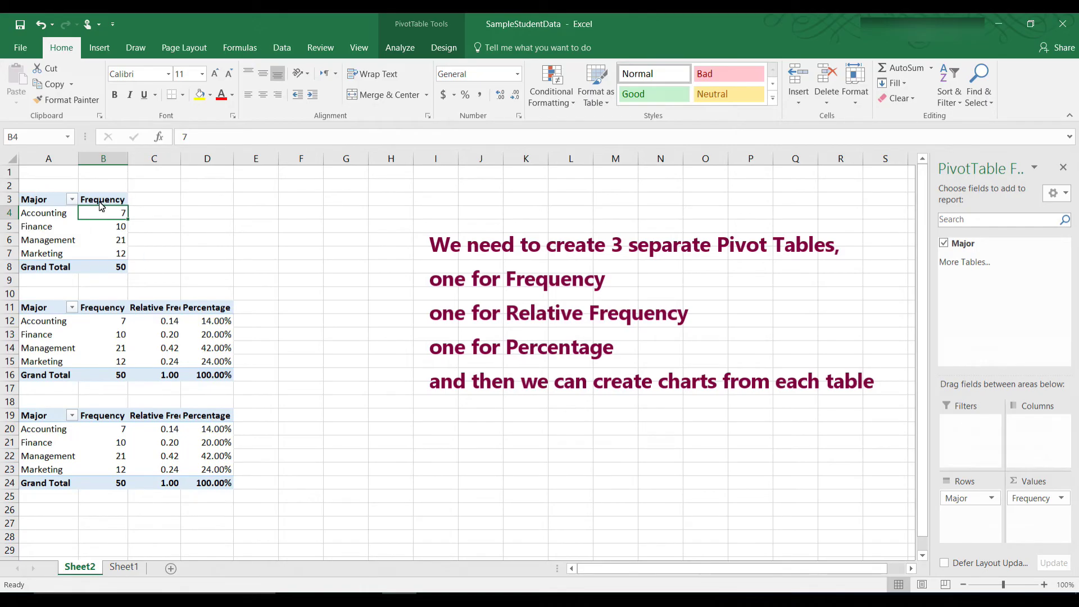
click(49, 311)
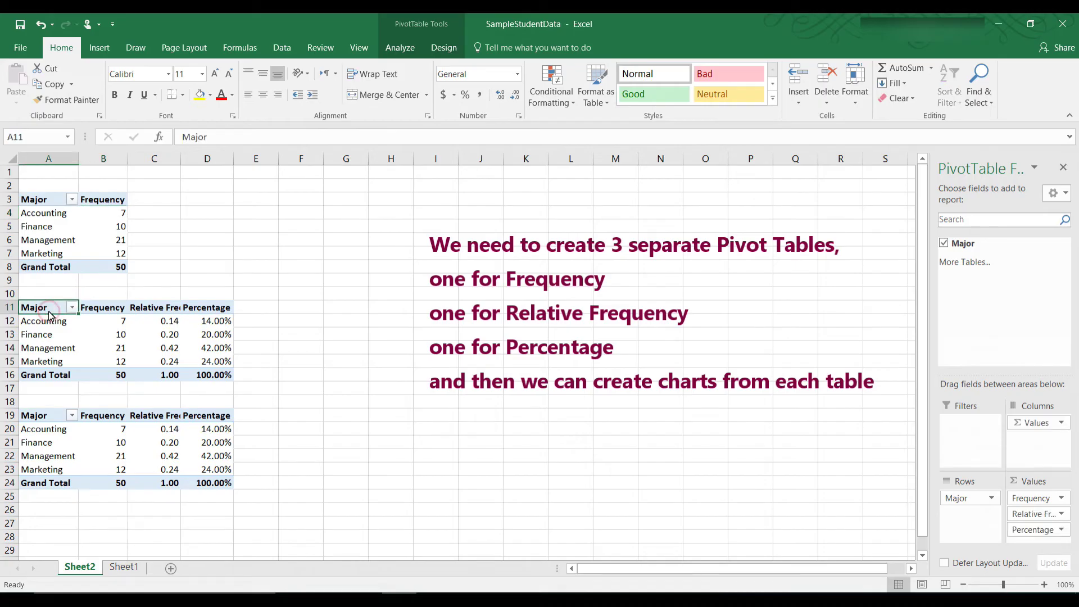
Remove Frequency and Percentage from the second pivot table, leaving only Relative Frequency by Major.
click(114, 320)
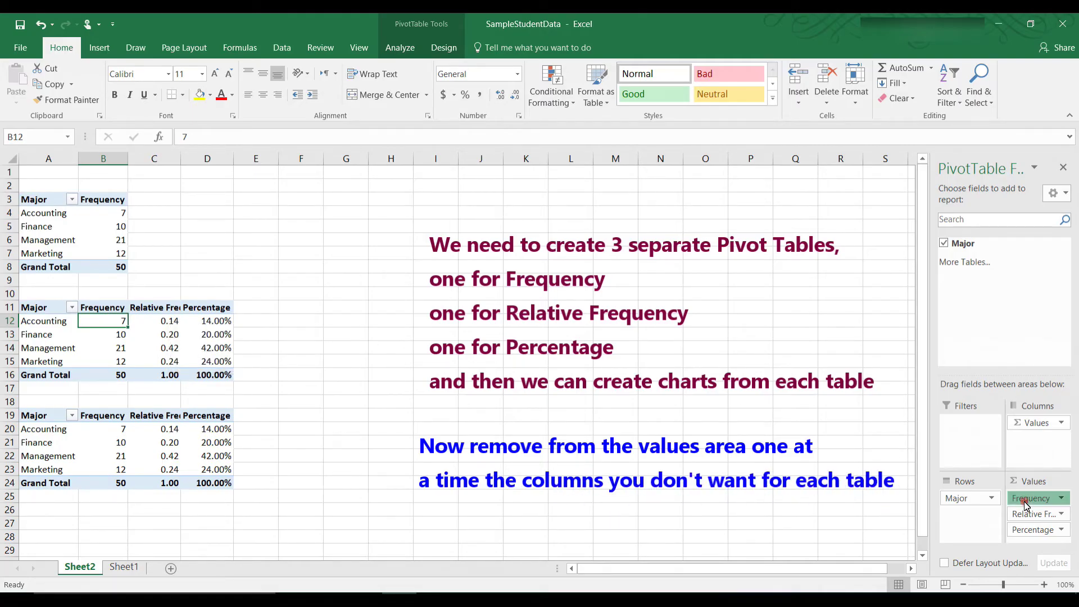
drag(996, 283, 997, 285)
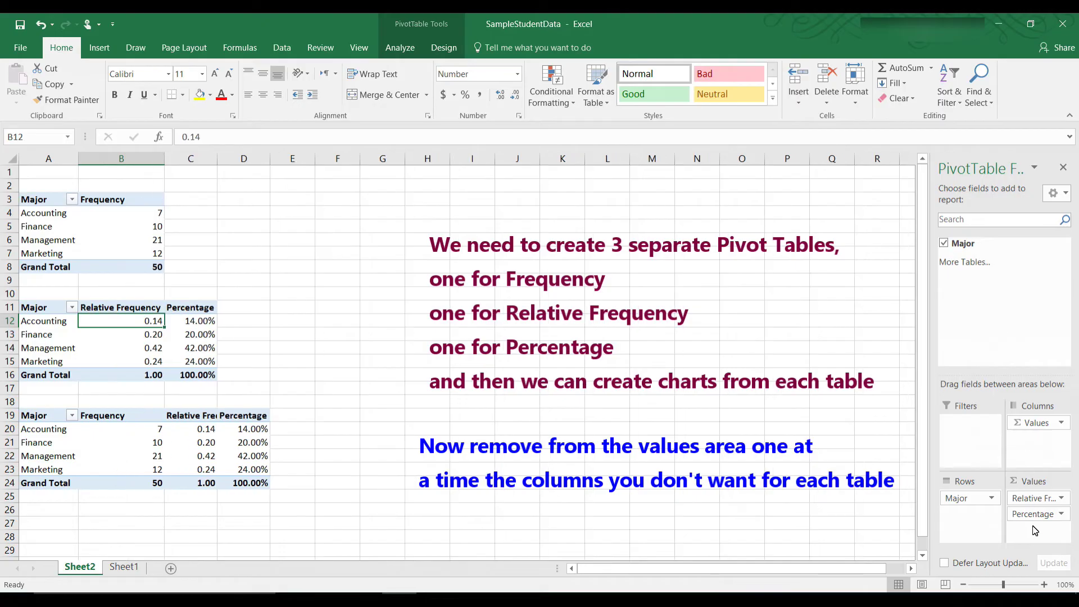
drag(1036, 518, 1000, 285)
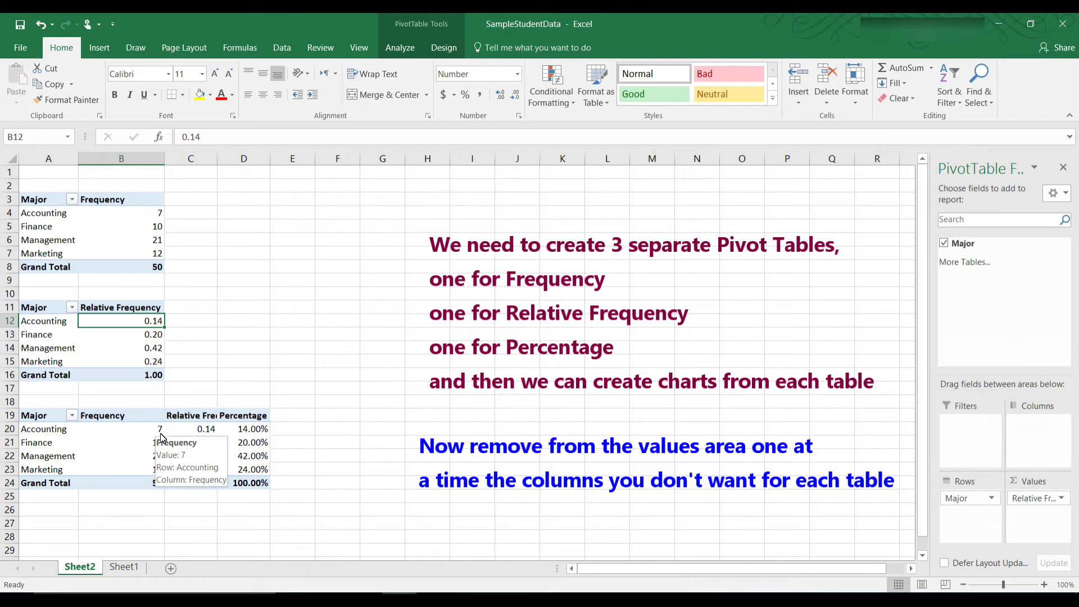
Strip Frequency and Relative Frequency from the third pivot table so only Percentage remains.
click(246, 433)
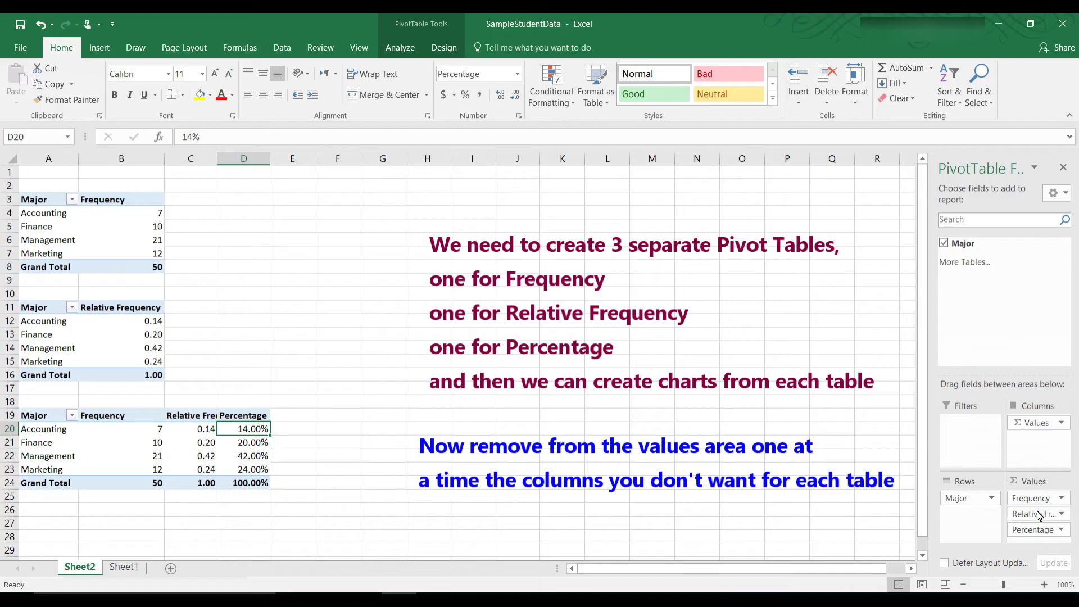
drag(1036, 503, 1018, 336)
drag(1029, 499, 1032, 509)
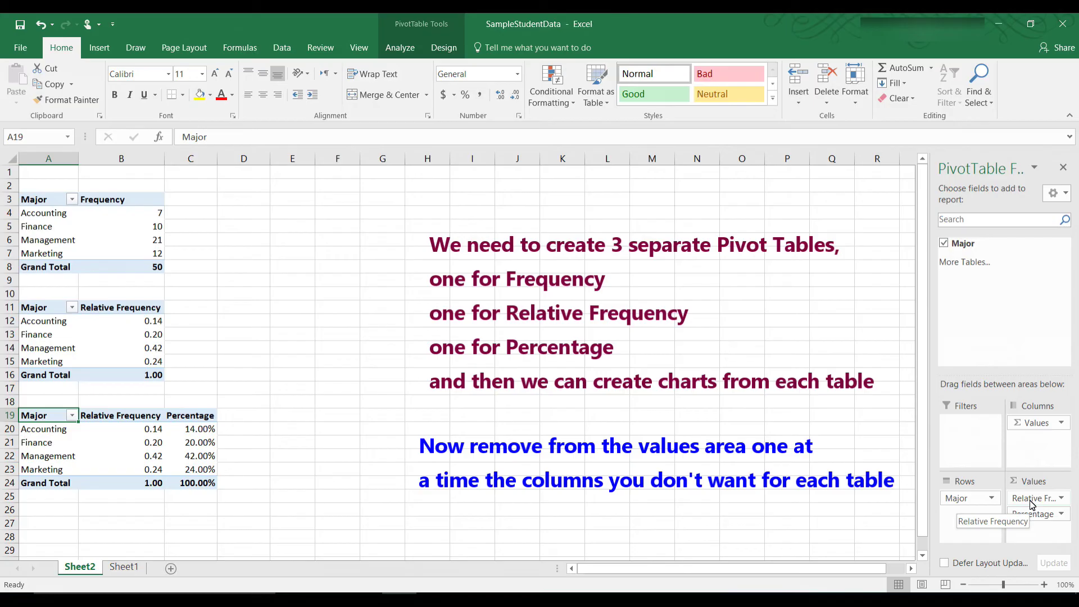
drag(1031, 510, 1031, 502)
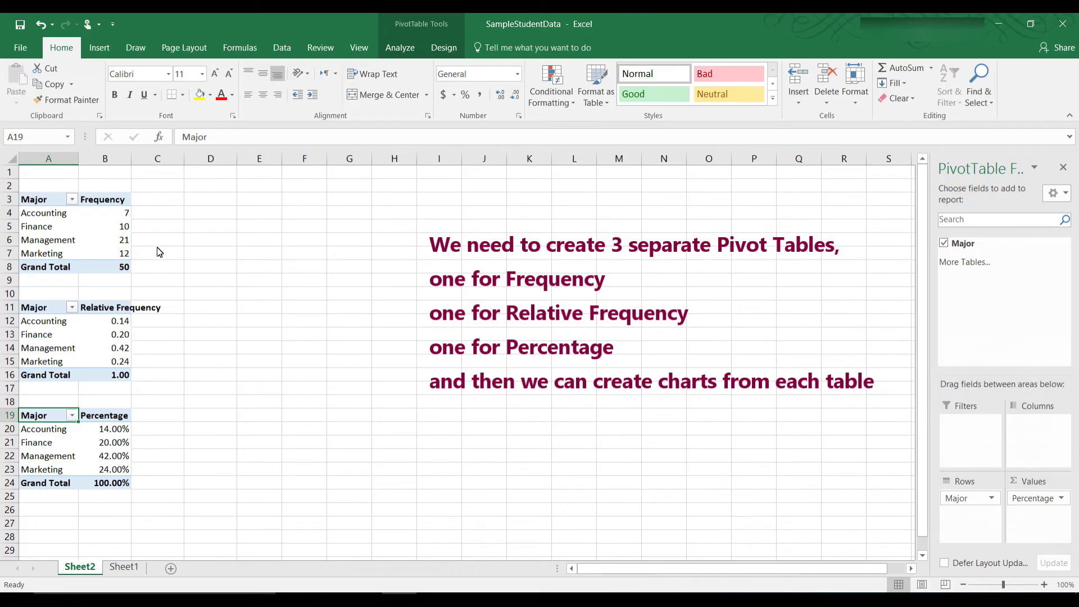
click(145, 230)
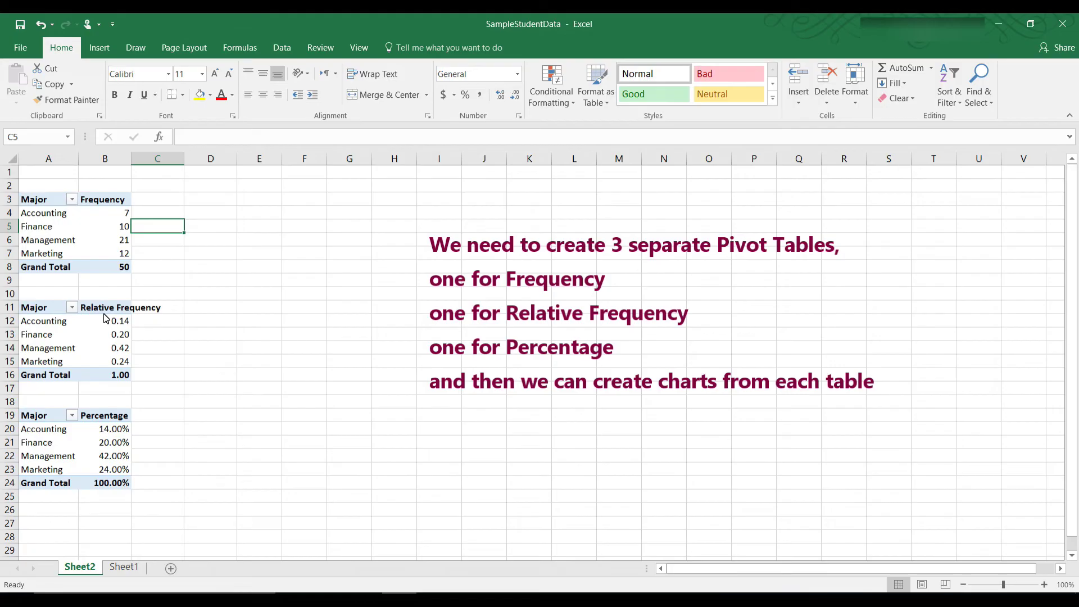
Insert a clustered column PivotChart from the Frequency pivot table.
click(117, 253)
click(100, 48)
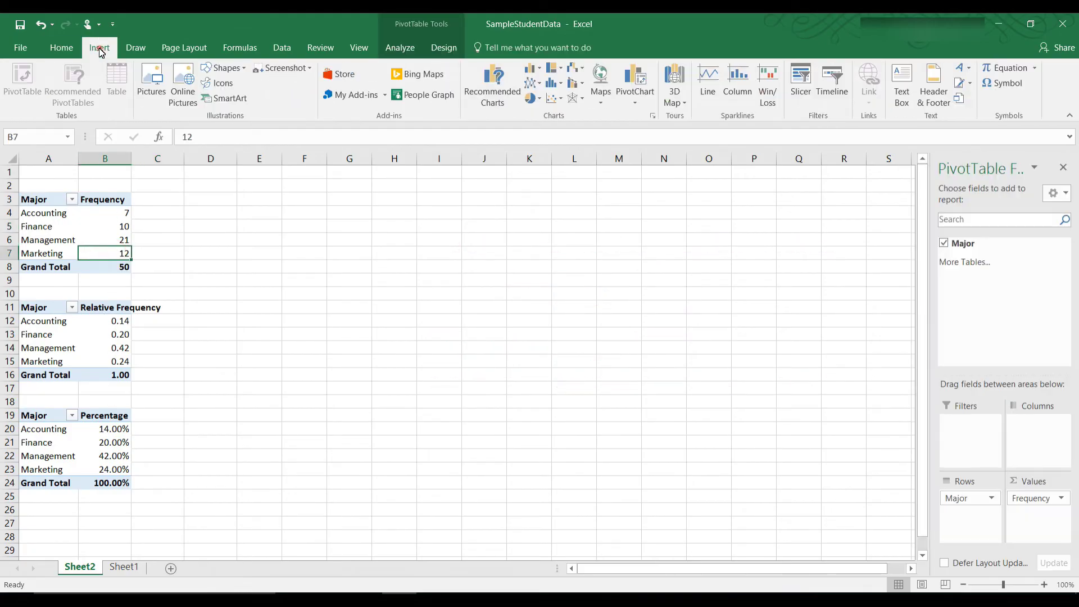
click(531, 68)
click(539, 104)
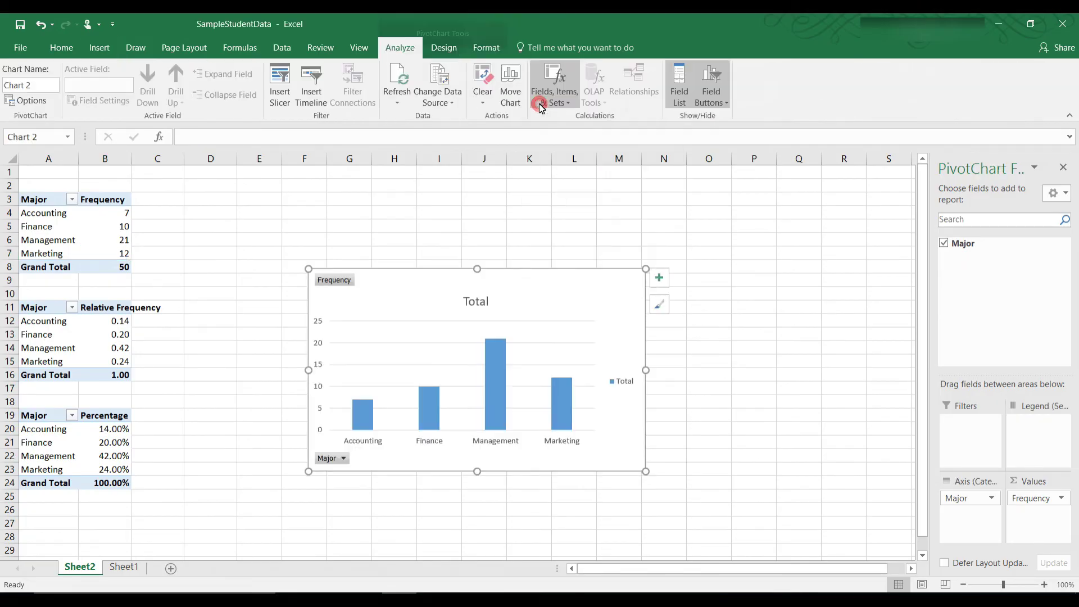
Replace the chart title 'Total' with 'Frequency'.
click(489, 304)
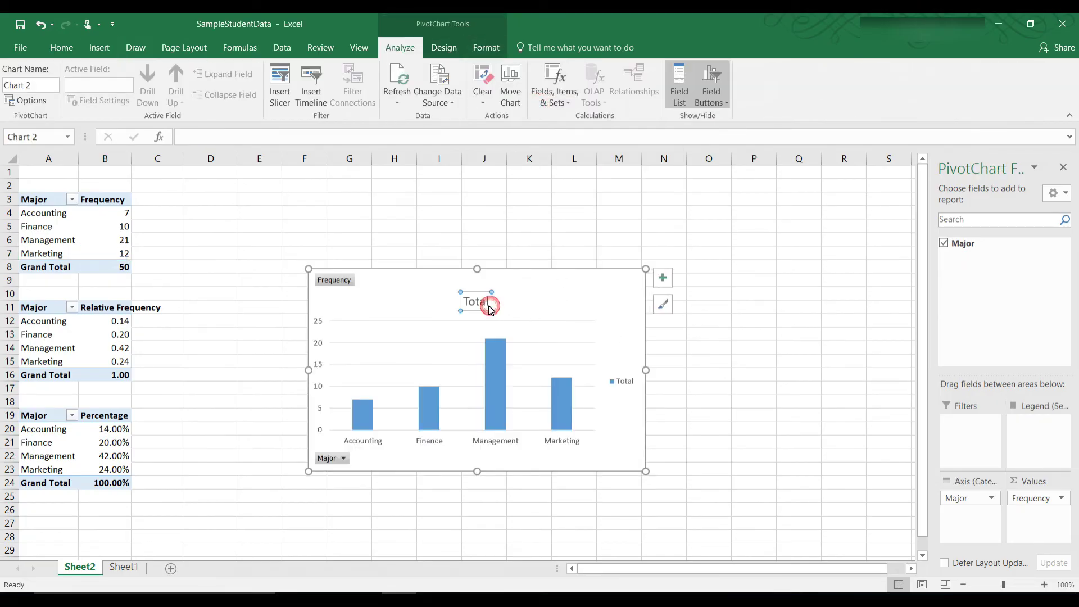
double_click(489, 303)
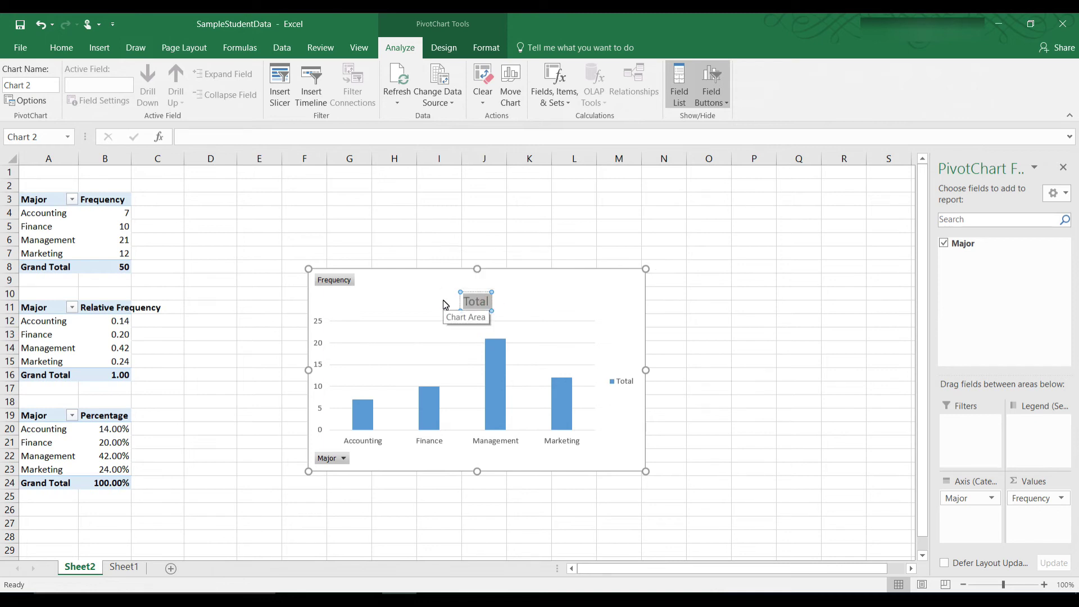
text(Frequenc)
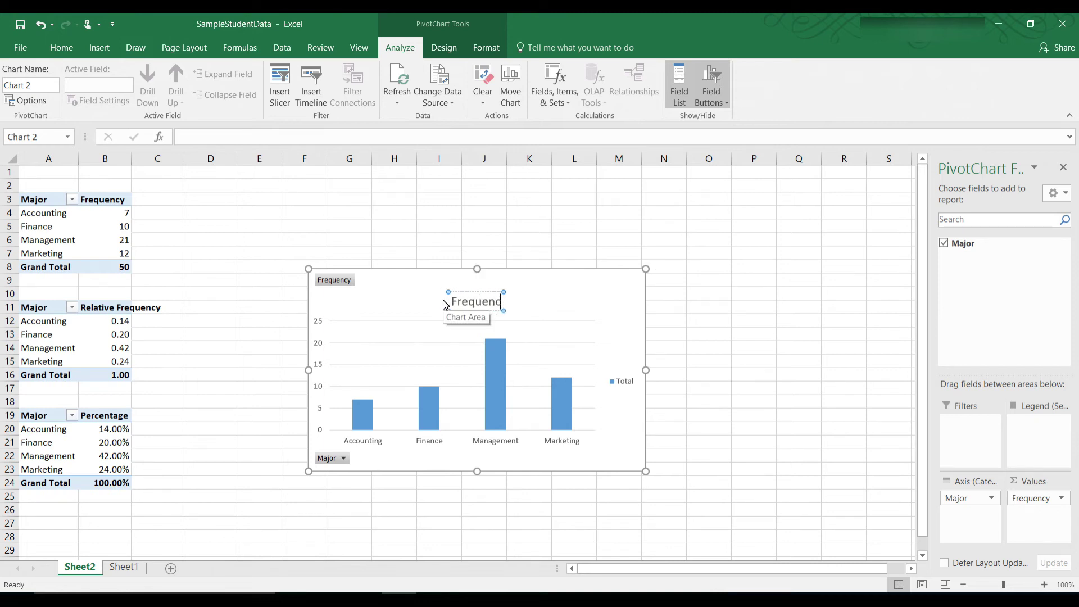
text(y)
click(590, 286)
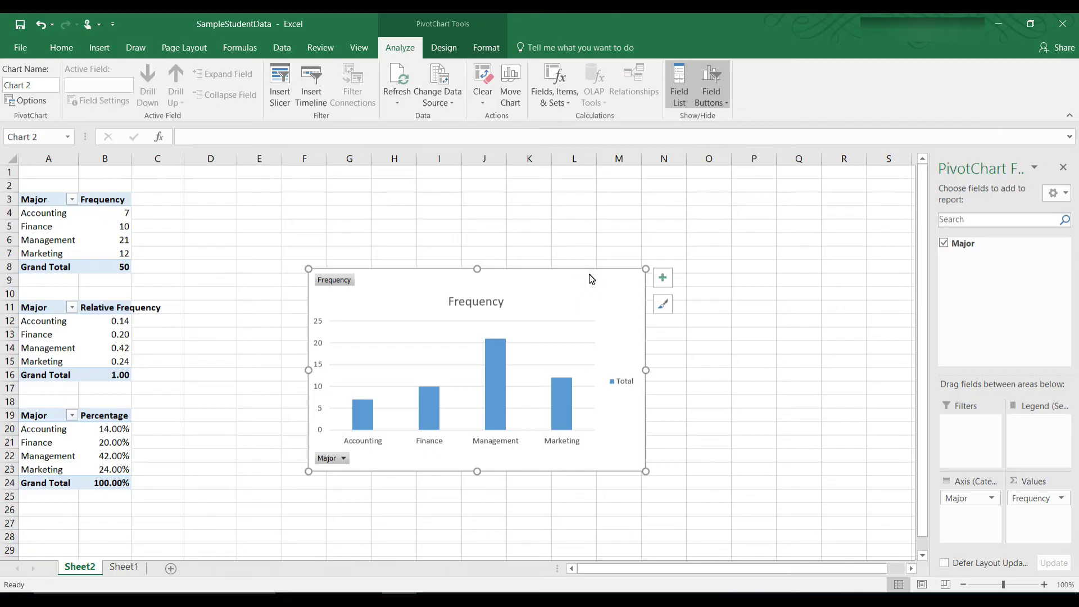
drag(591, 279, 496, 165)
key(Escape)
click(129, 333)
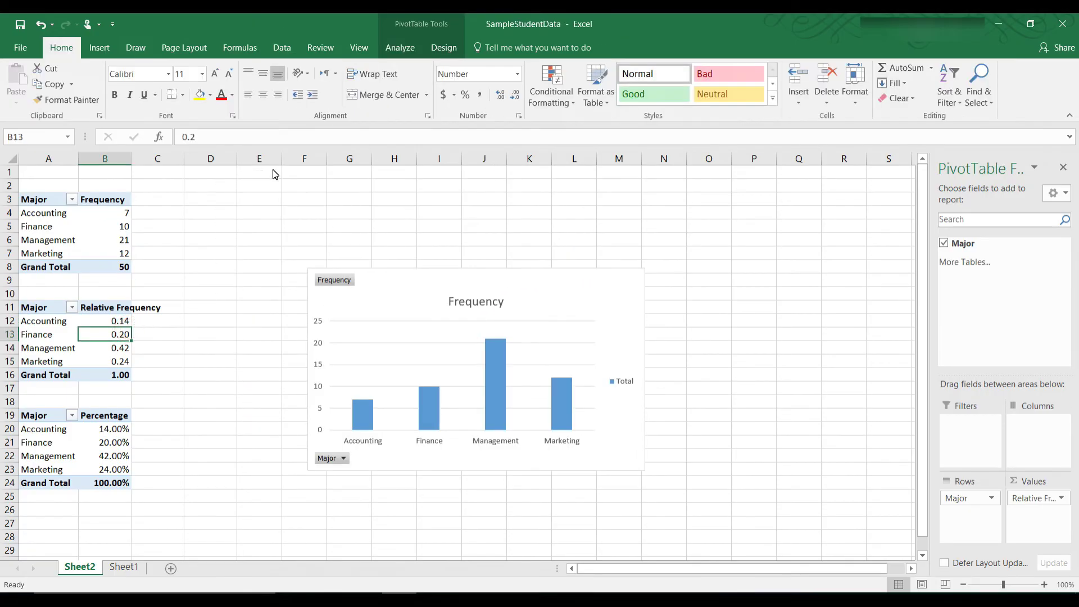
Insert a clustered column chart of the Relative Frequency table and title it 'Relative Frequency'.
click(107, 54)
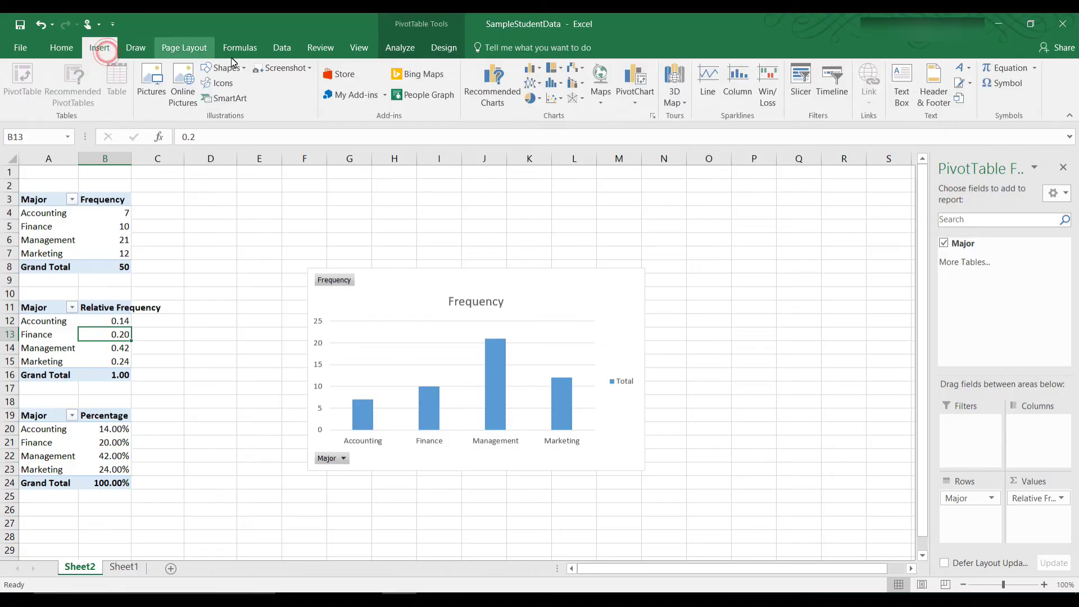
click(538, 68)
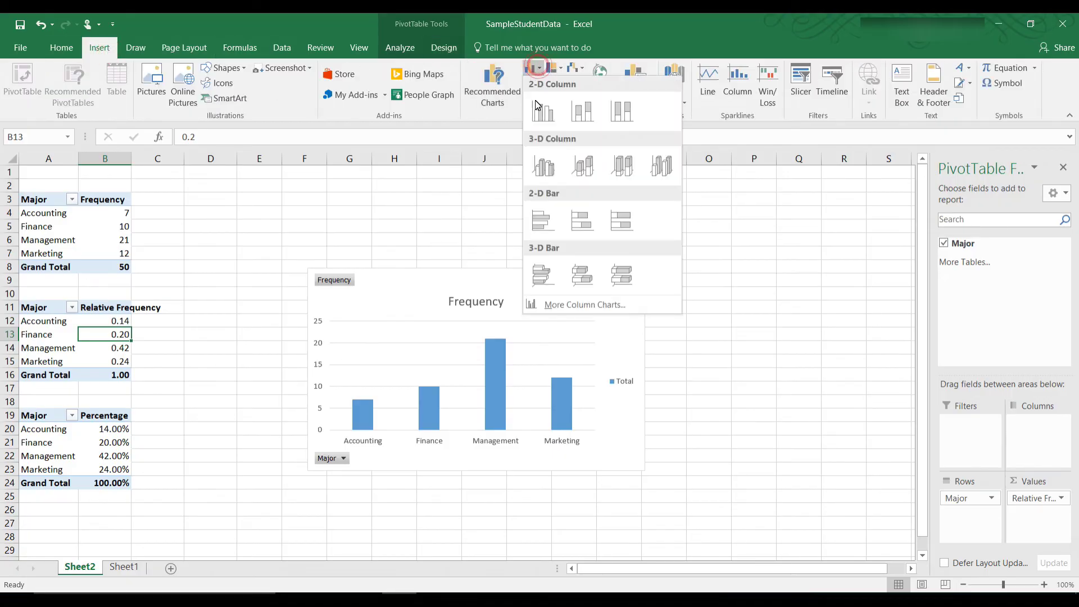
click(537, 123)
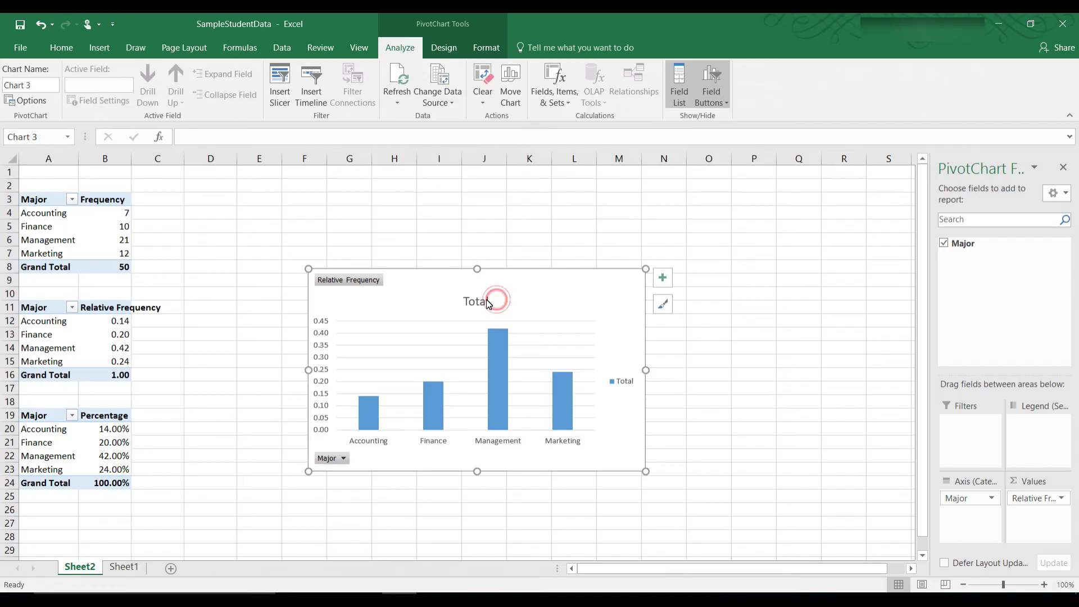
drag(477, 279, 722, 291)
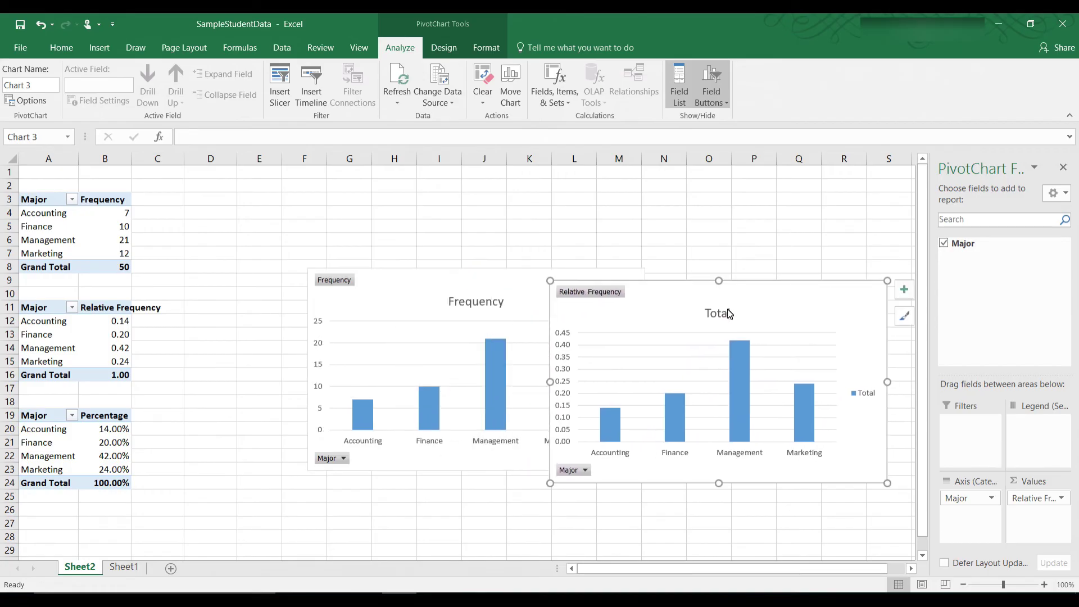
click(731, 315)
click(732, 317)
key(BackSpace)
key(BackSpace)
key(BackSpace)
key(BackSpace)
key(BackSpace)
text(Relative Frequency)
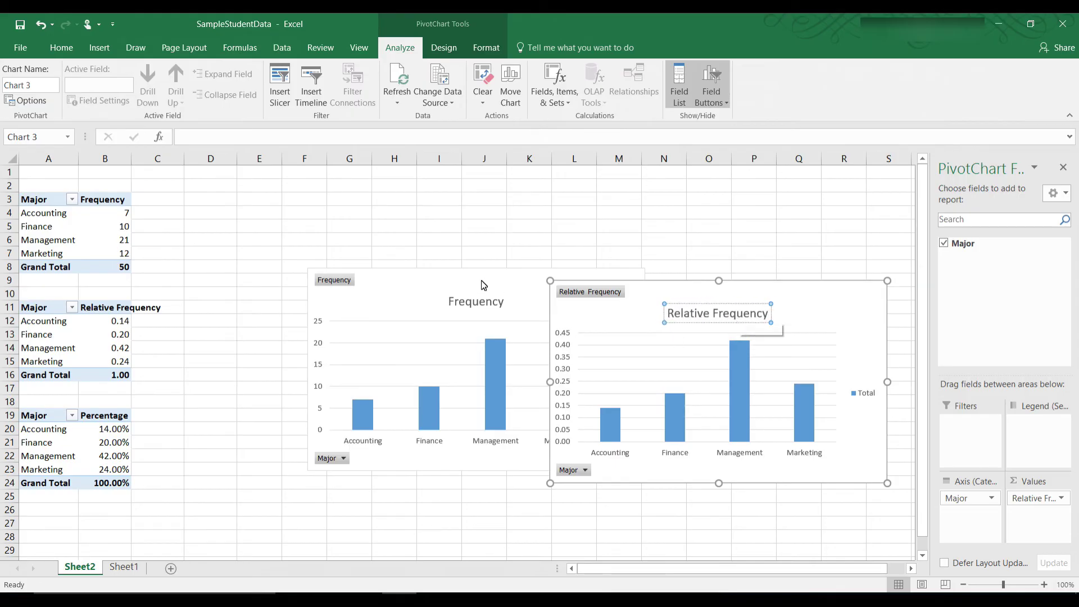
Move and shrink both charts, with Frequency top-left and Relative Frequency below it.
drag(481, 279, 341, 186)
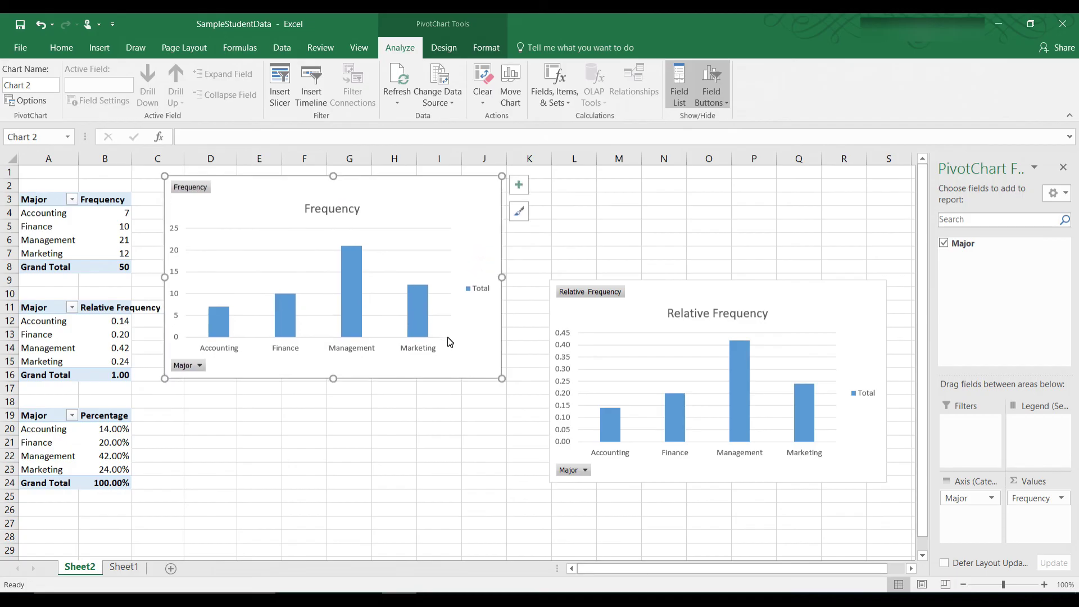
drag(502, 379, 470, 361)
click(646, 379)
drag(661, 298, 280, 377)
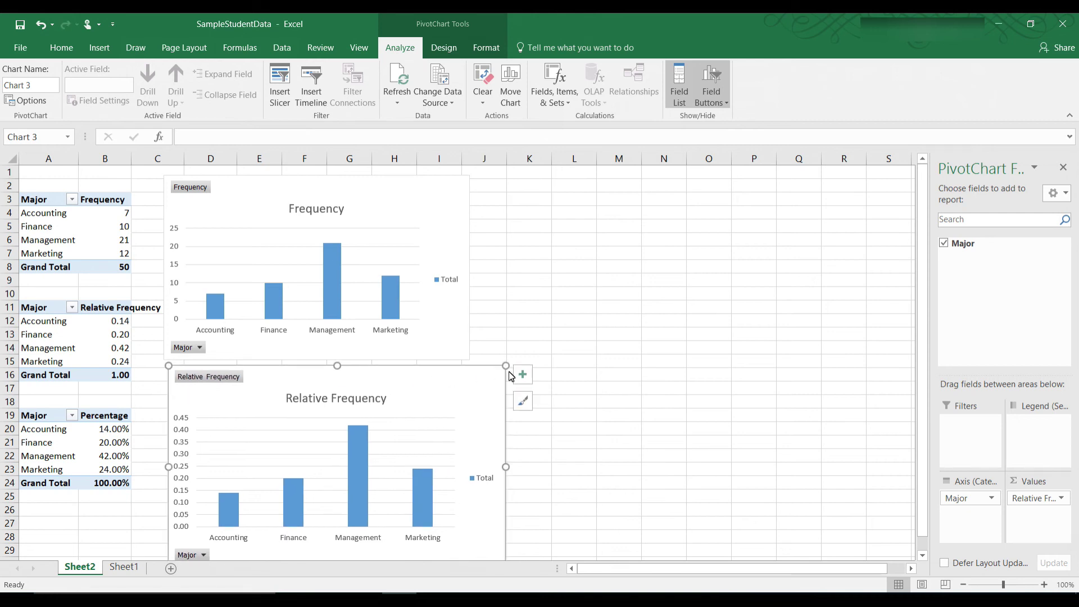
drag(506, 368, 469, 395)
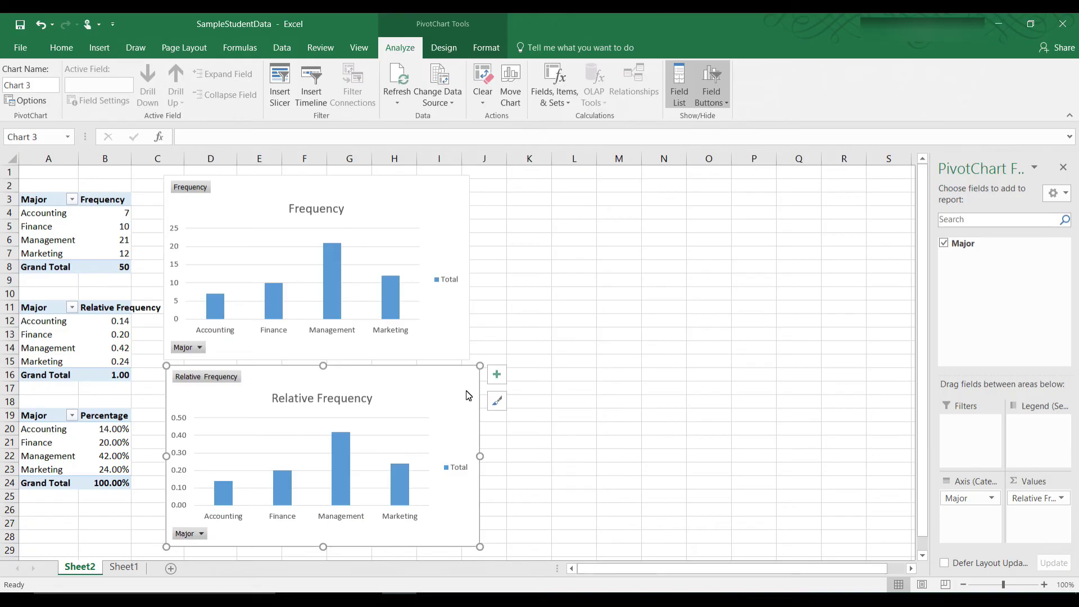
Insert a clustered column chart of the Percentage table, shrunk and placed beside the Frequency chart.
click(107, 443)
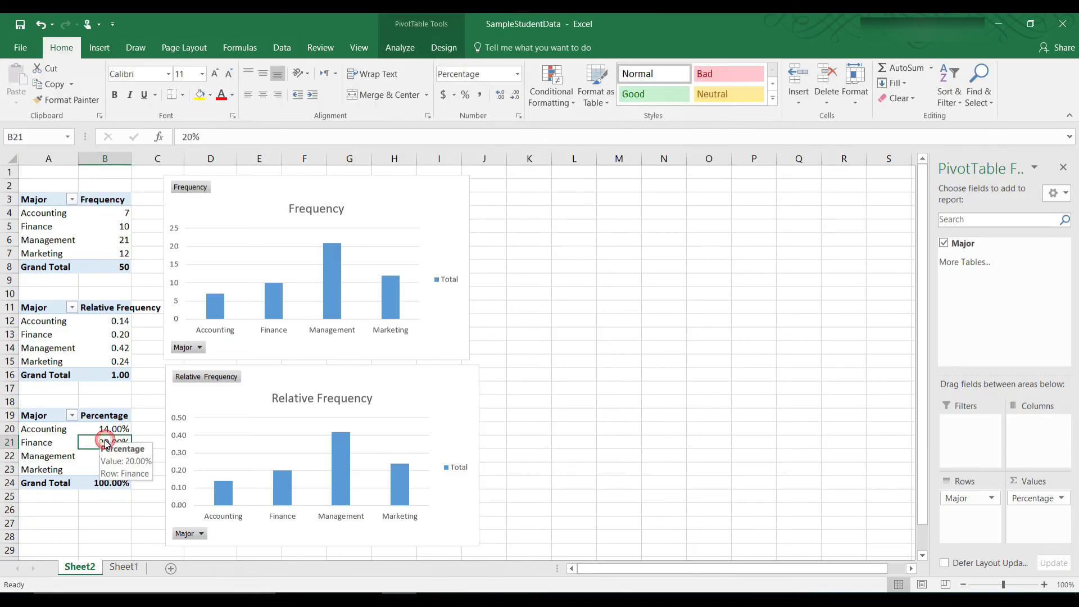
click(100, 48)
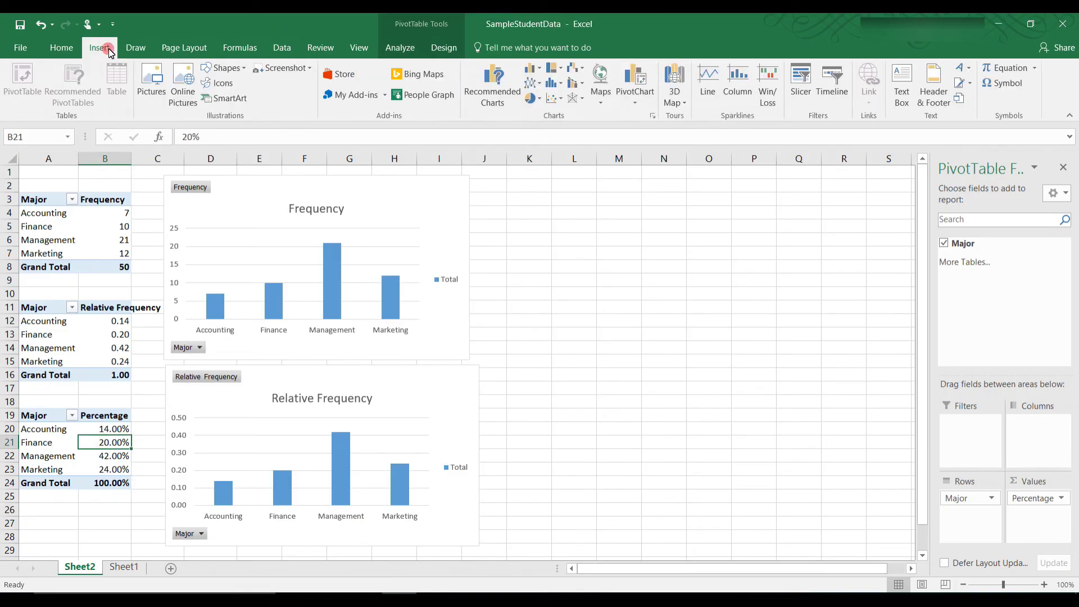
click(533, 70)
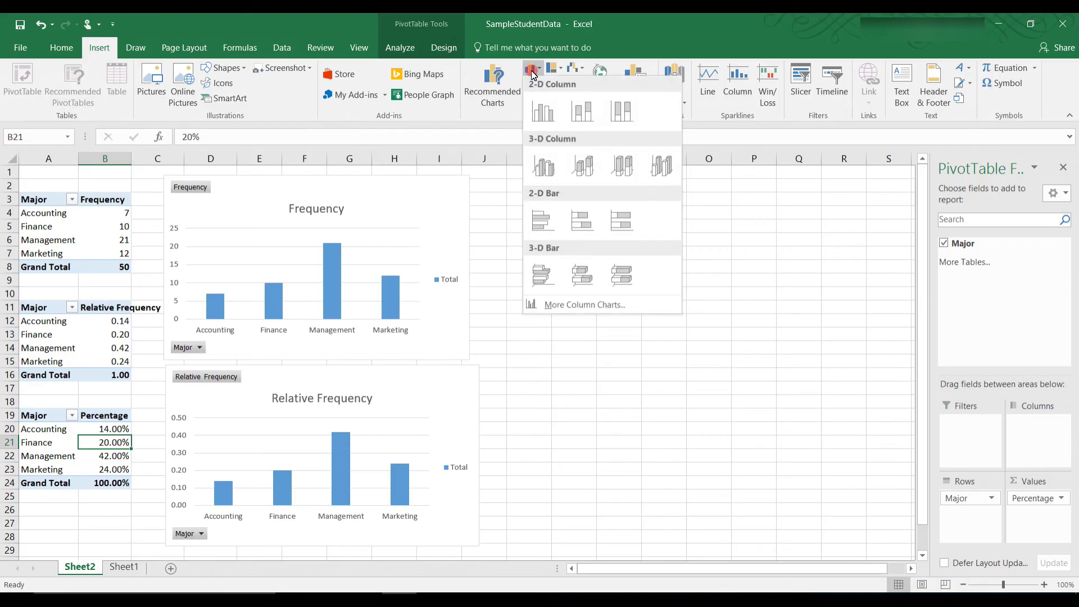
click(543, 111)
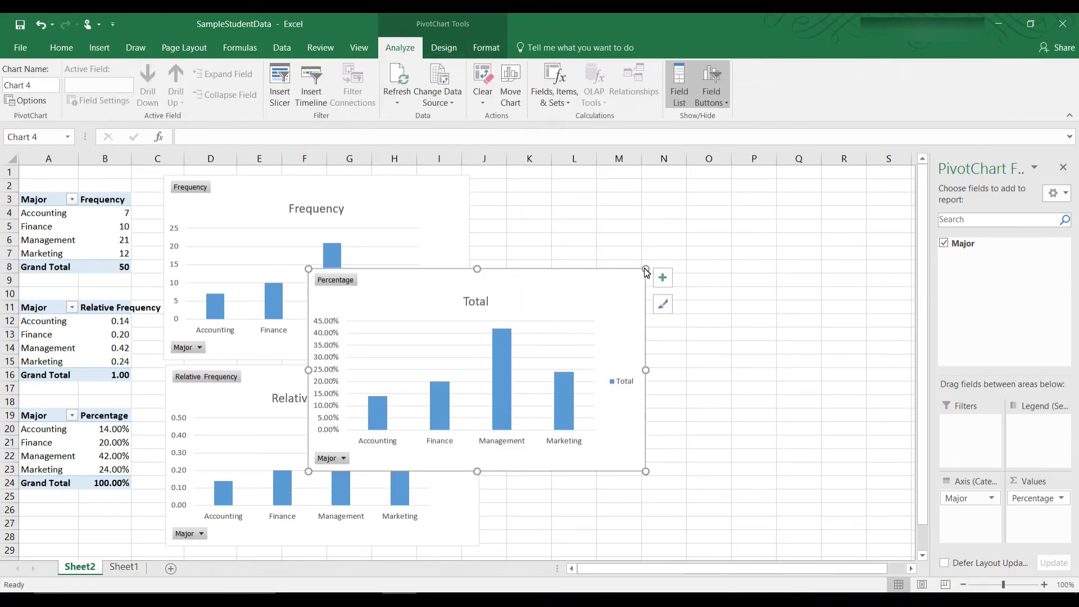
drag(645, 269, 620, 296)
drag(592, 347, 779, 248)
Rename the new chart's title from 'Total' to 'Percentage'.
click(650, 230)
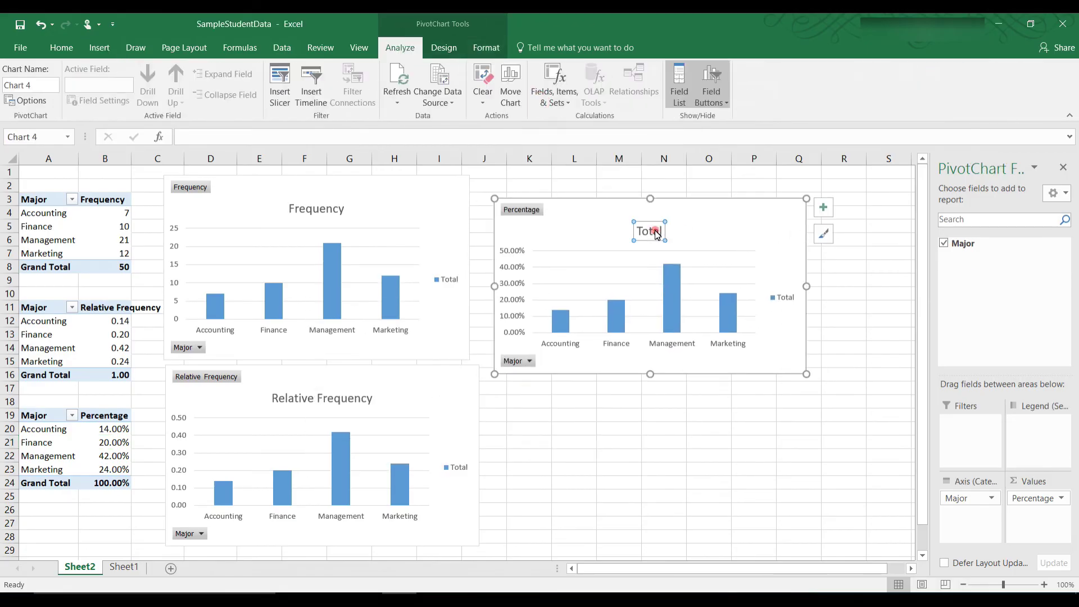
double_click(647, 231)
text(Percen)
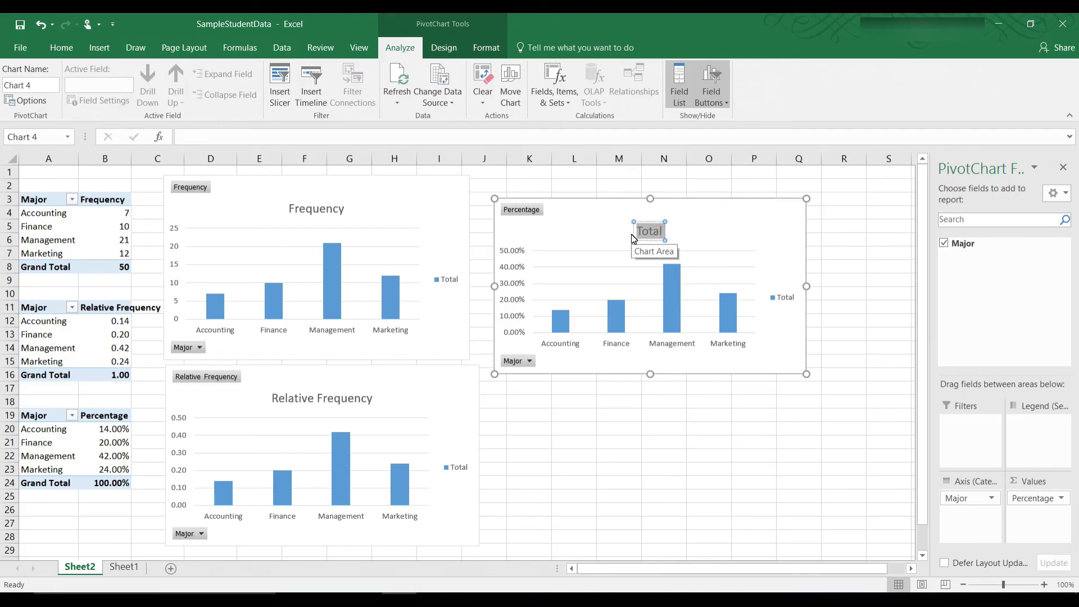
text(tage)
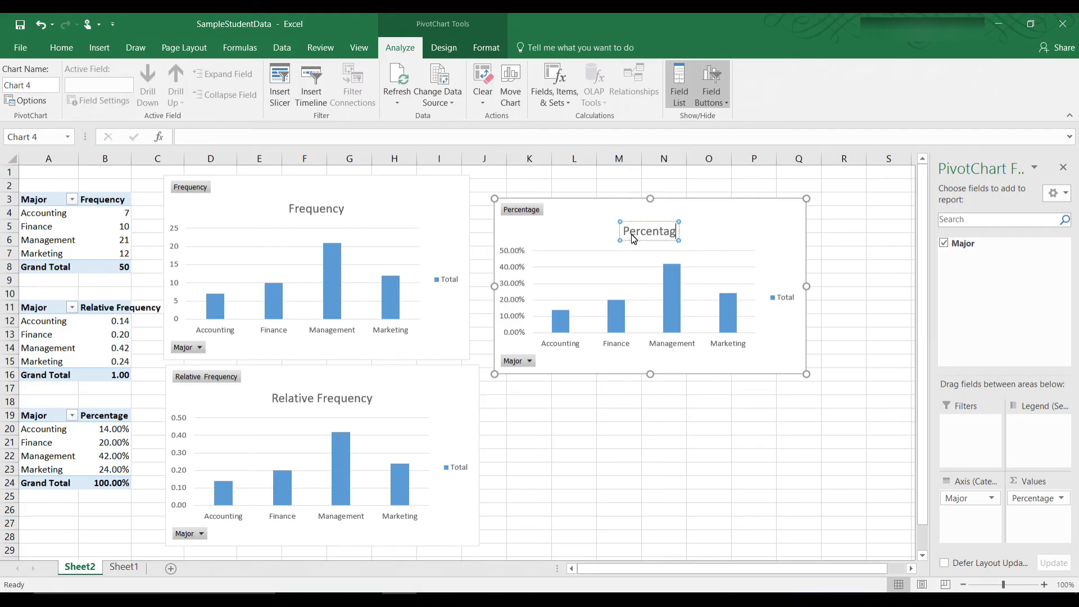
click(684, 488)
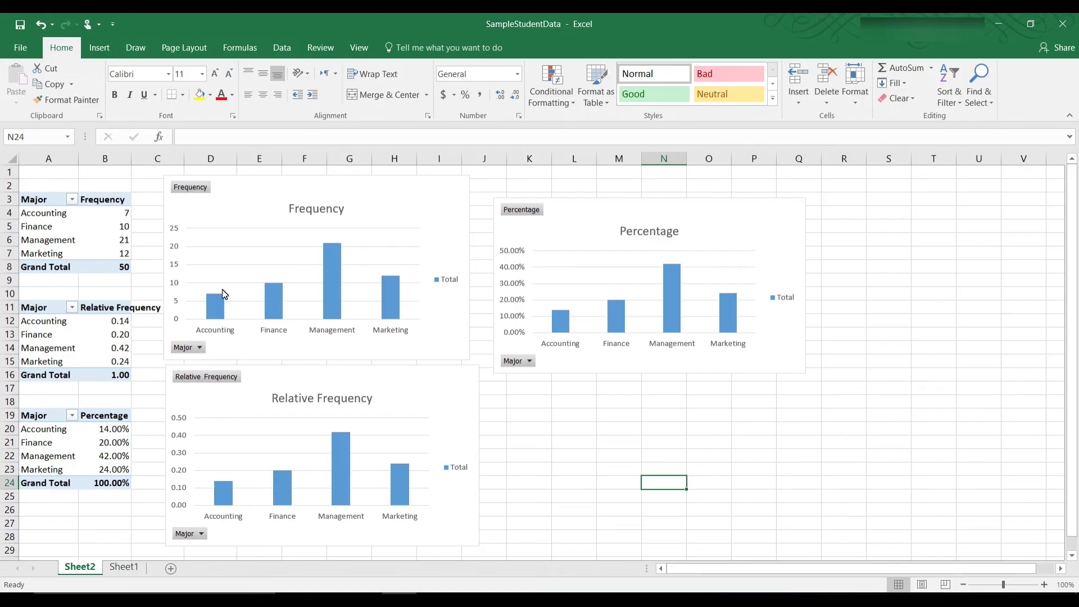
Open Change Chart Type for the Relative Frequency chart.
mouse_move(116, 275)
mouse_move(129, 219)
right_click(222, 471)
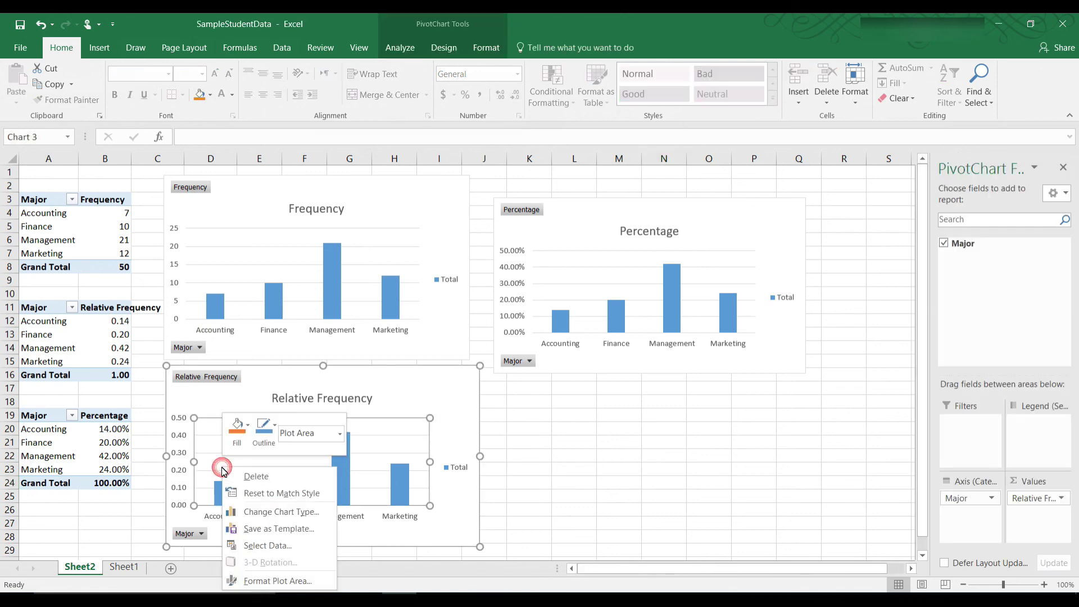
click(252, 513)
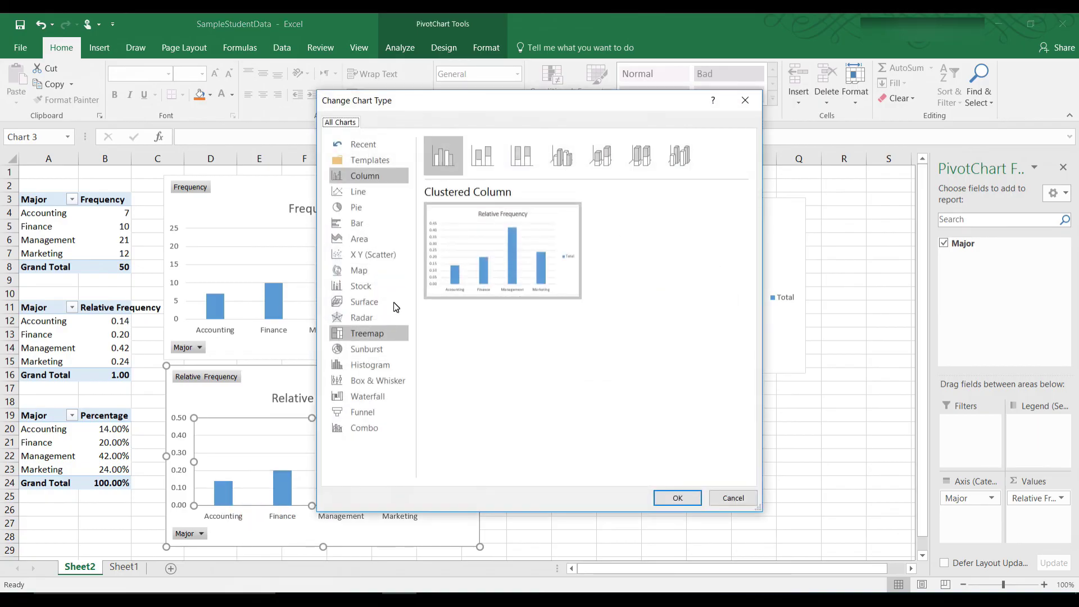